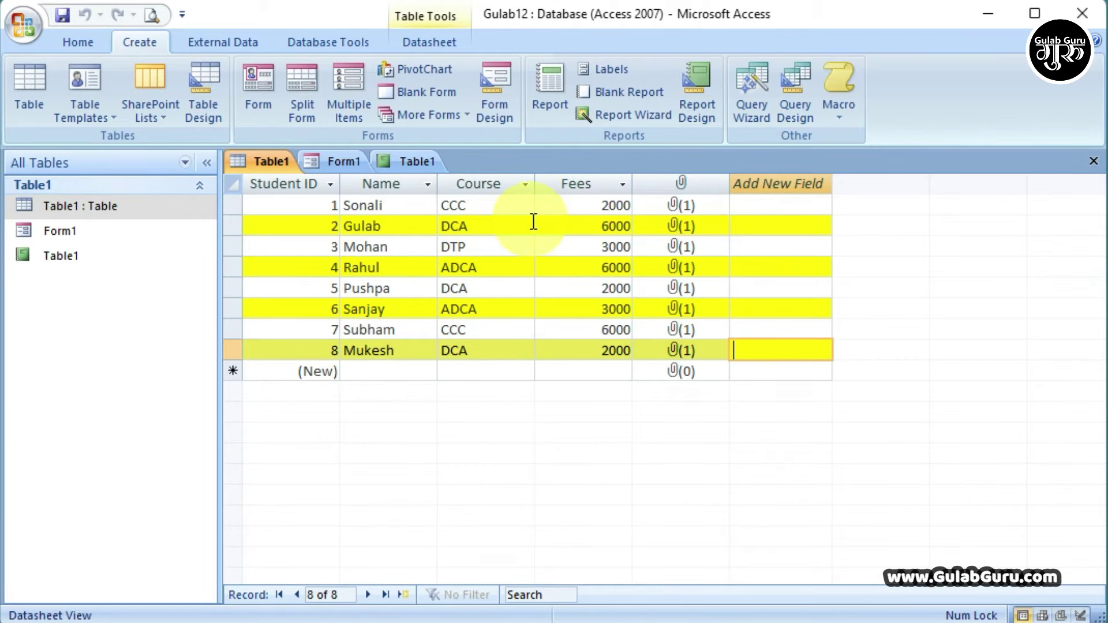
Look through Form1 and the Table1 report, and return to the Table1 datasheet
{"action": "left_click", "coordinate": [345, 165]}
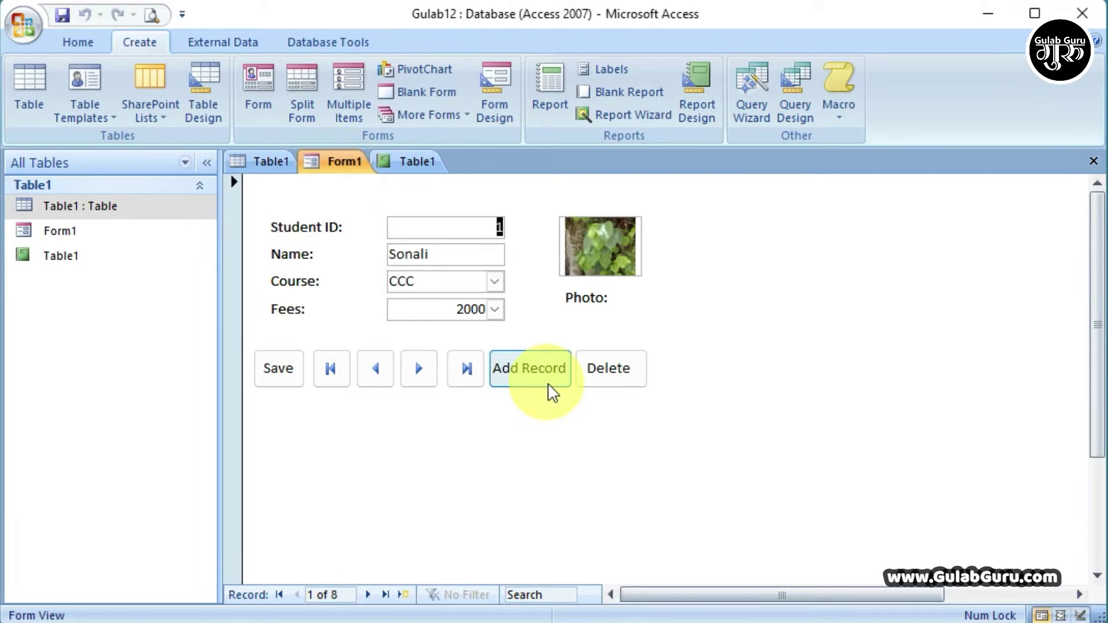
{"action": "left_click", "coordinate": [420, 168]}
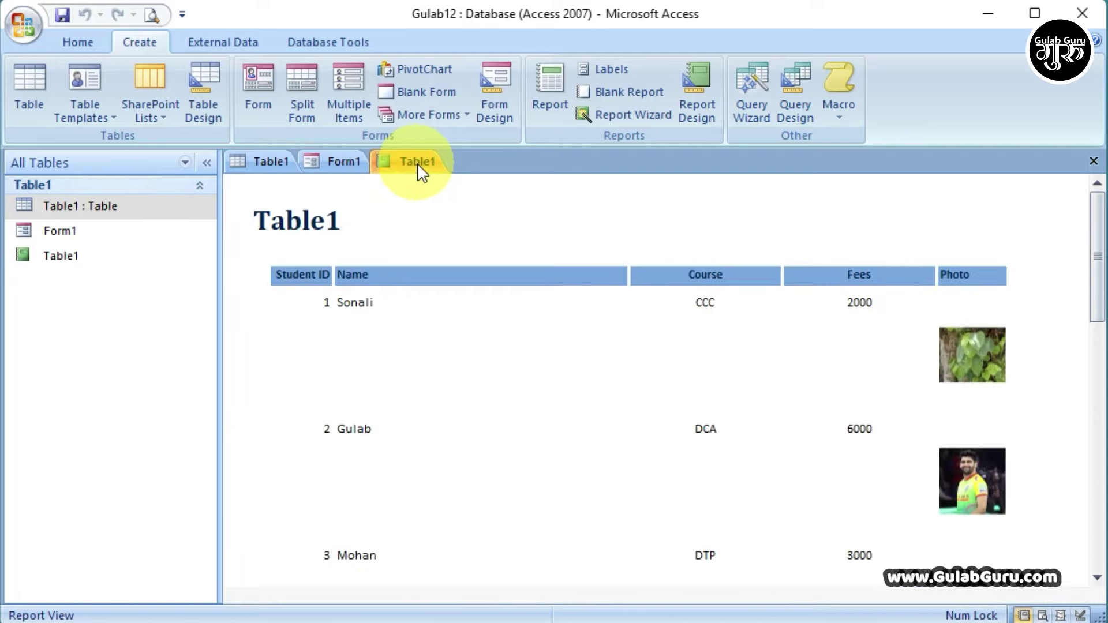
{"action": "scroll", "coordinate": [668, 430], "scroll_direction": "down", "scroll_amount": 4}
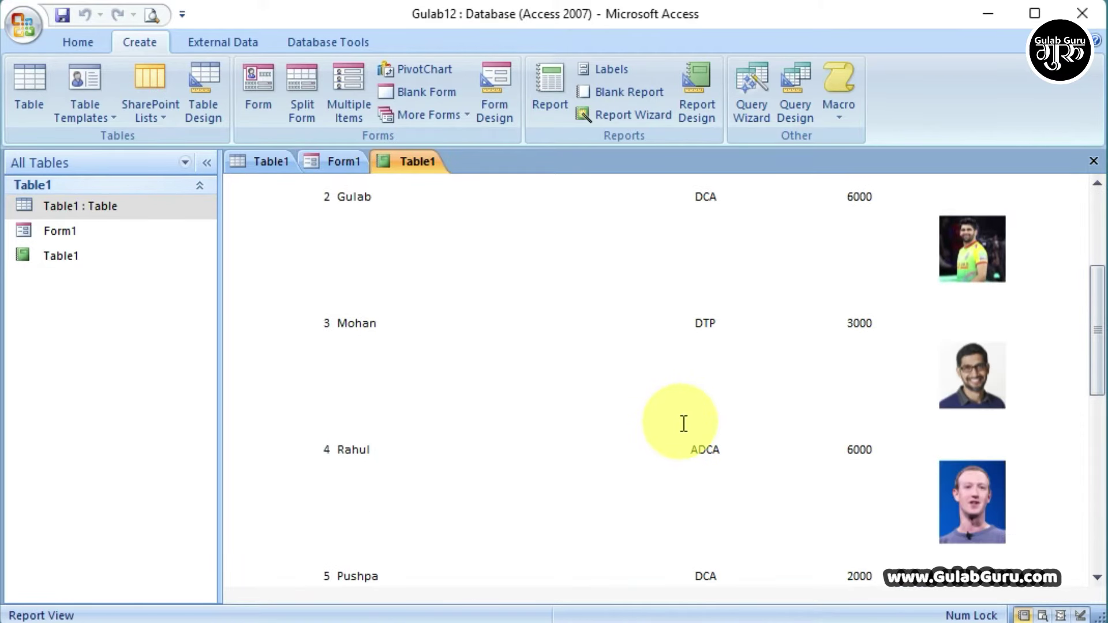
{"action": "scroll", "coordinate": [682, 423], "scroll_direction": "up", "scroll_amount": 5}
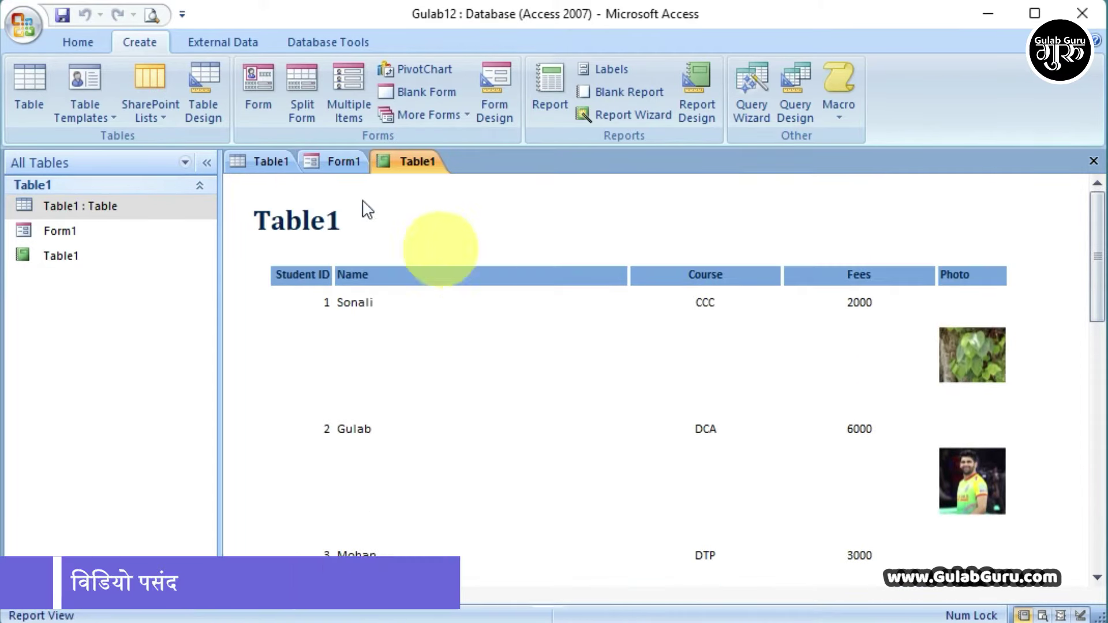
{"action": "left_click", "coordinate": [276, 165]}
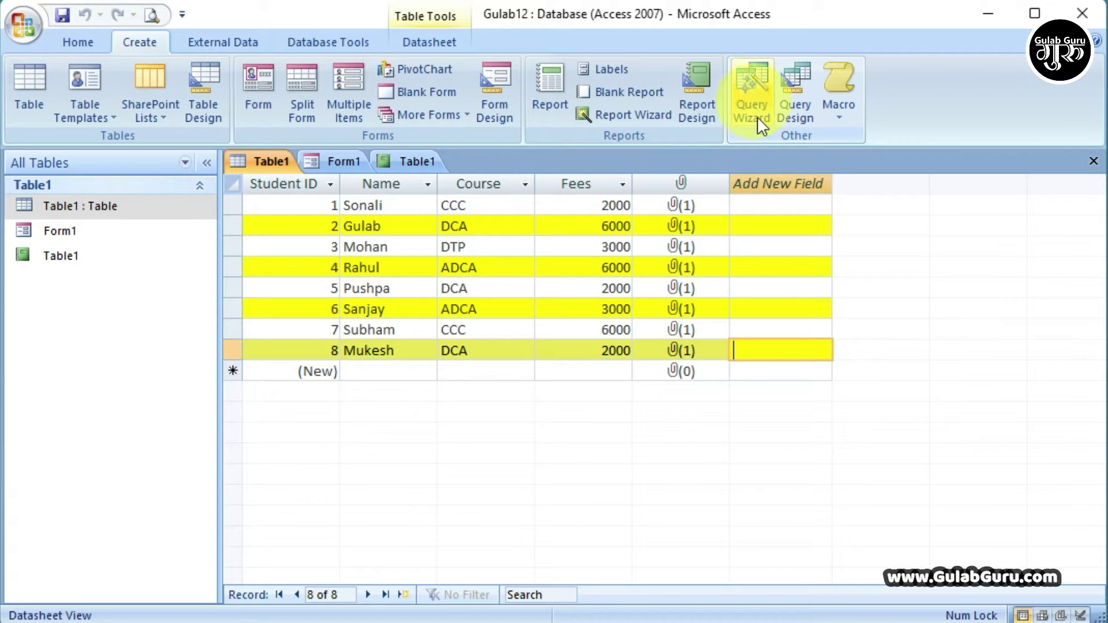
Start a new query with the Simple Query Wizard, using Table1 as its source table
{"action": "left_click", "coordinate": [752, 81]}
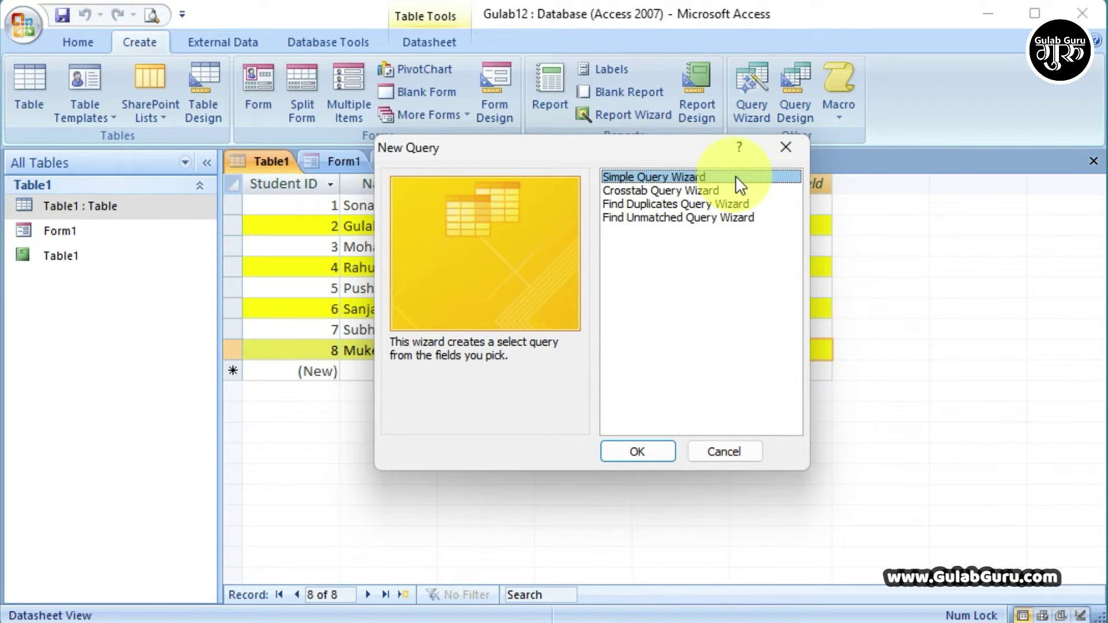
{"action": "left_click", "coordinate": [643, 451]}
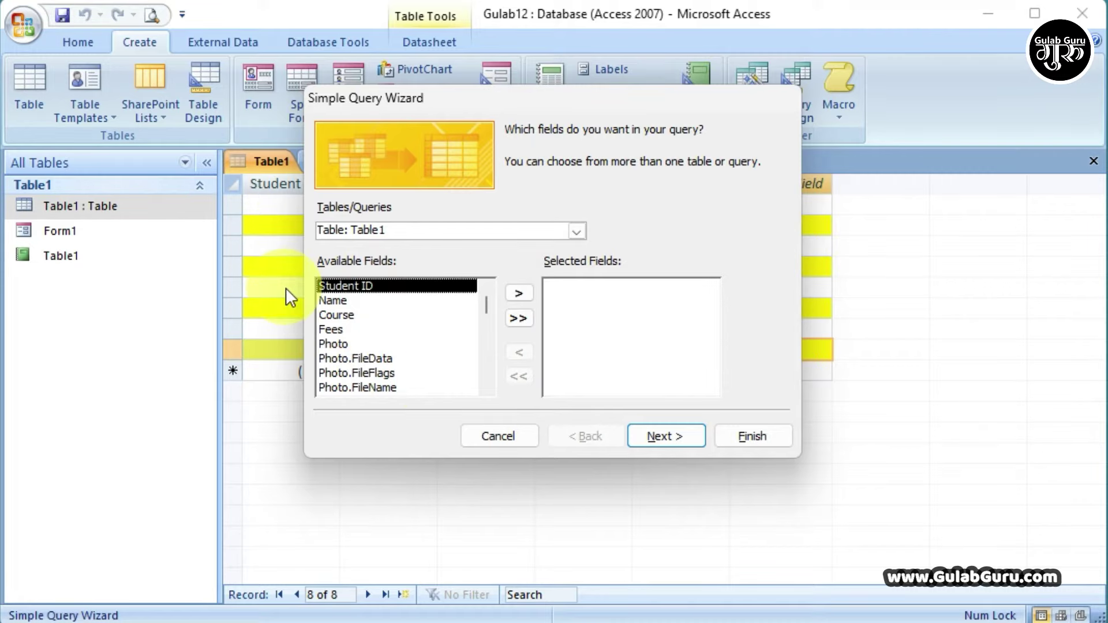
{"action": "left_click", "coordinate": [575, 231]}
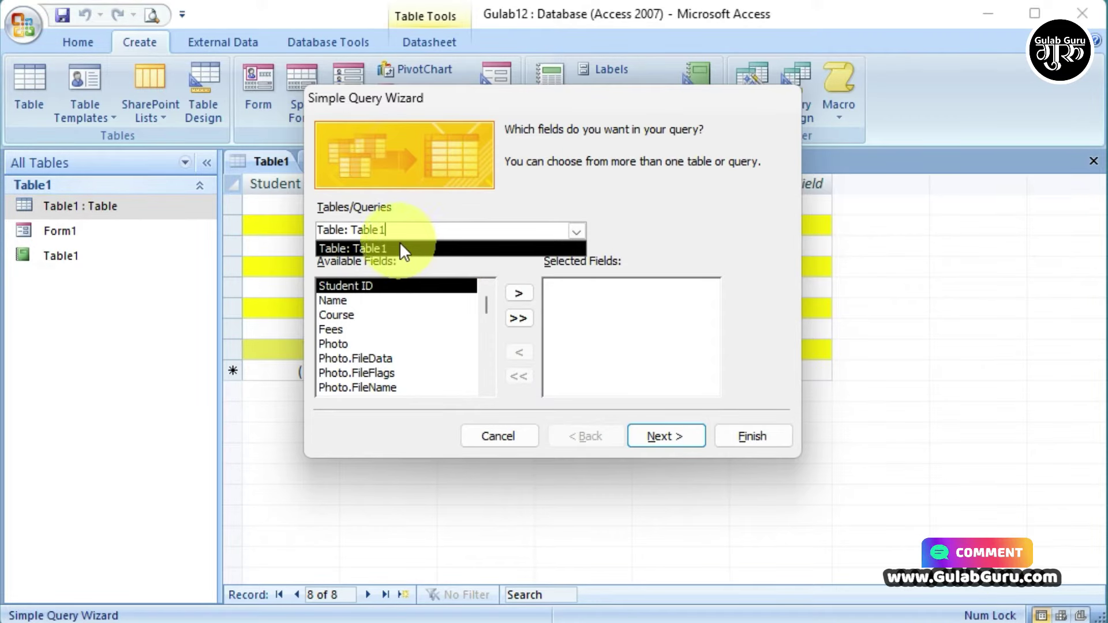
{"action": "left_click", "coordinate": [621, 241]}
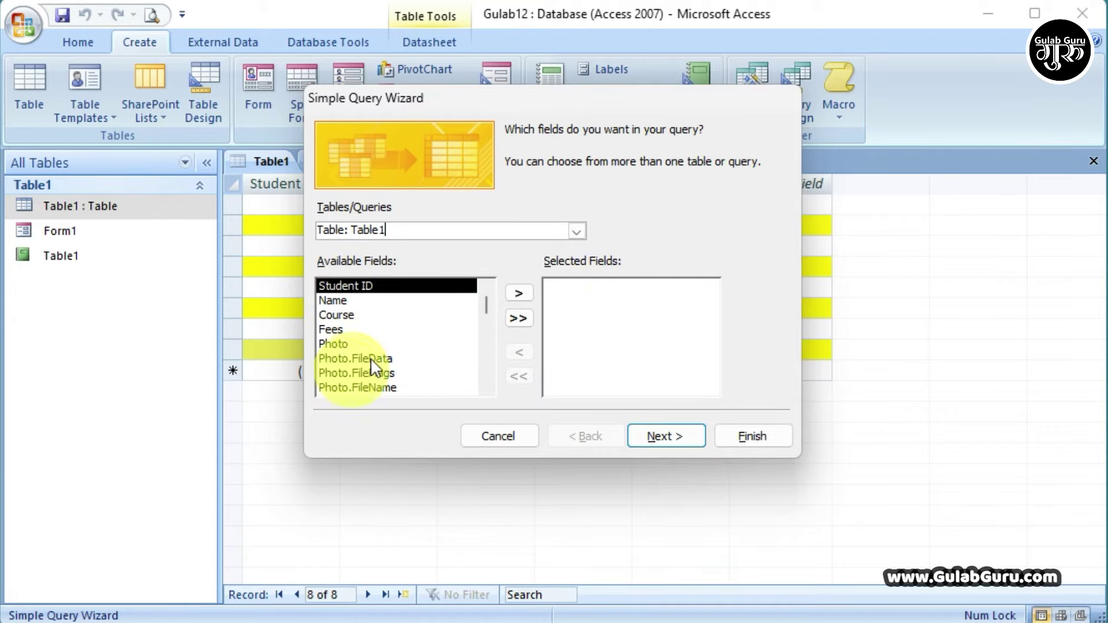
Add the Name, Course and Photo fields to the query's selected fields
{"action": "left_click", "coordinate": [334, 300]}
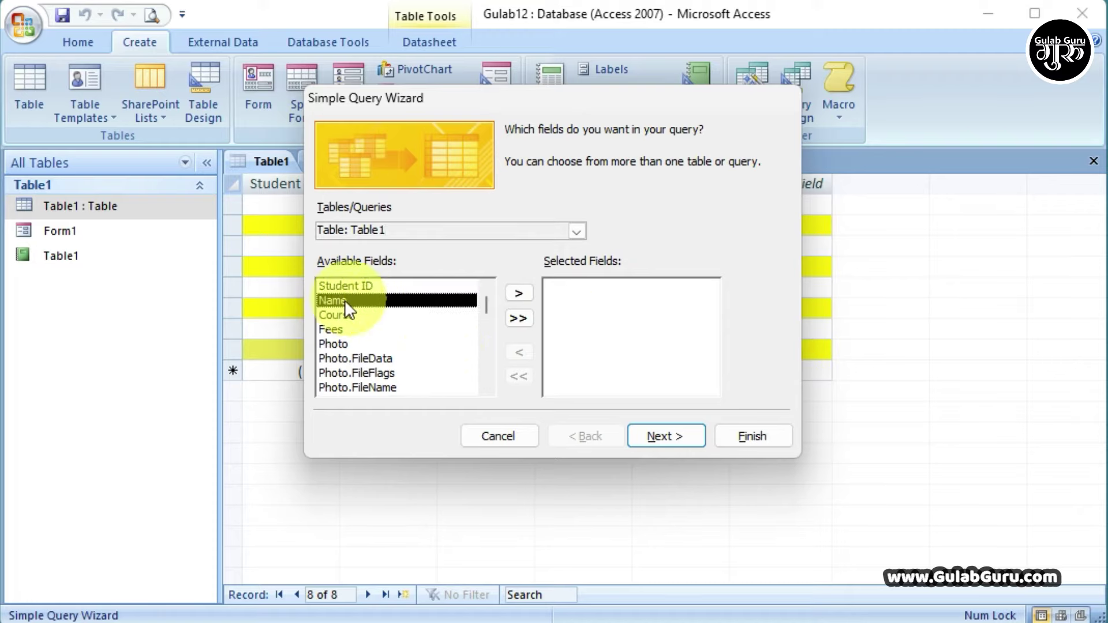
{"action": "left_click", "coordinate": [519, 293]}
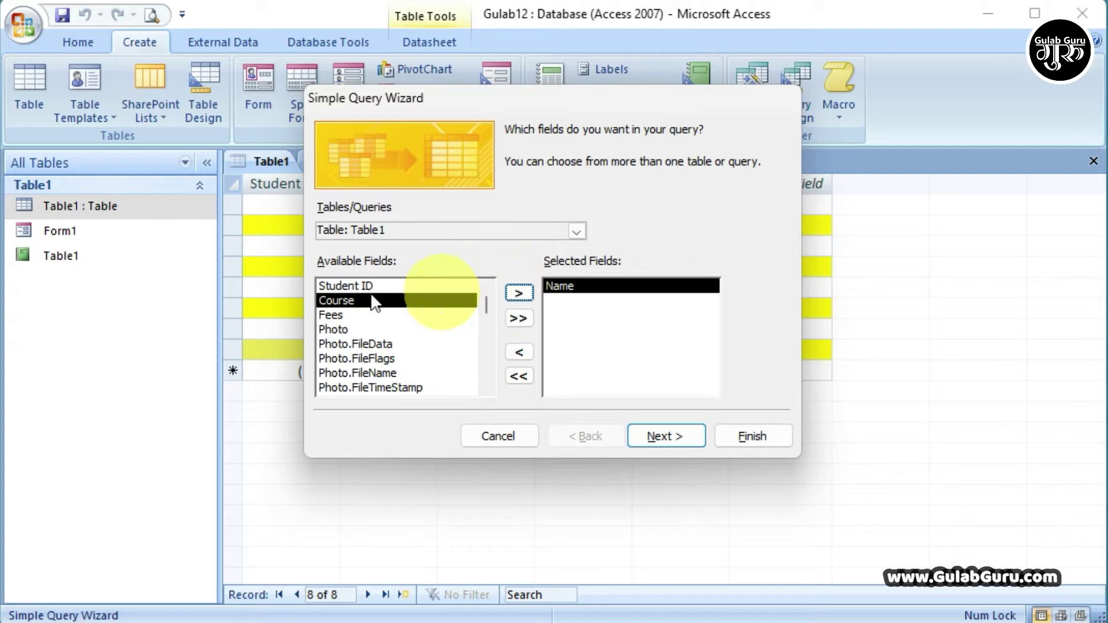
{"action": "left_click", "coordinate": [518, 291]}
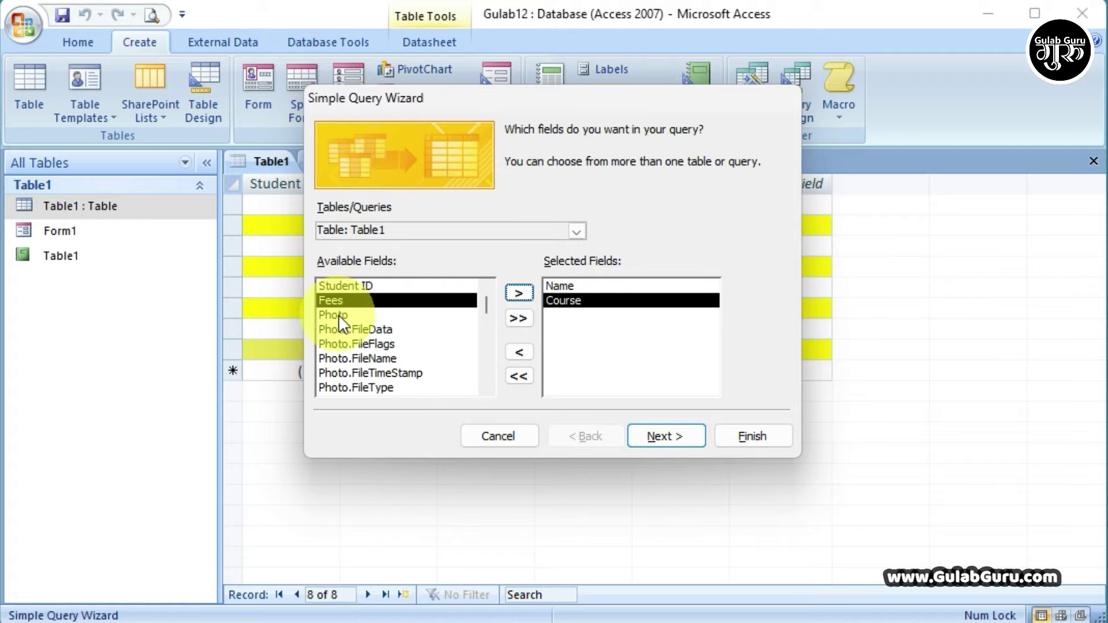
{"action": "left_click", "coordinate": [338, 314]}
{"action": "left_click", "coordinate": [517, 293]}
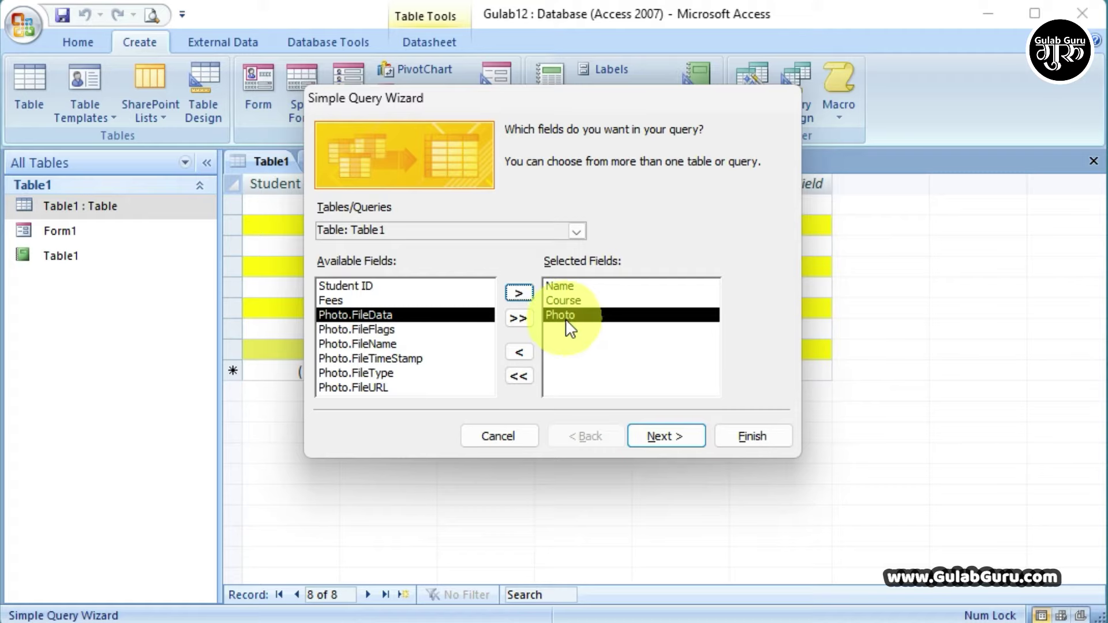
Remove Photo, Course and Name from the query's selected fields
{"action": "left_click", "coordinate": [519, 353]}
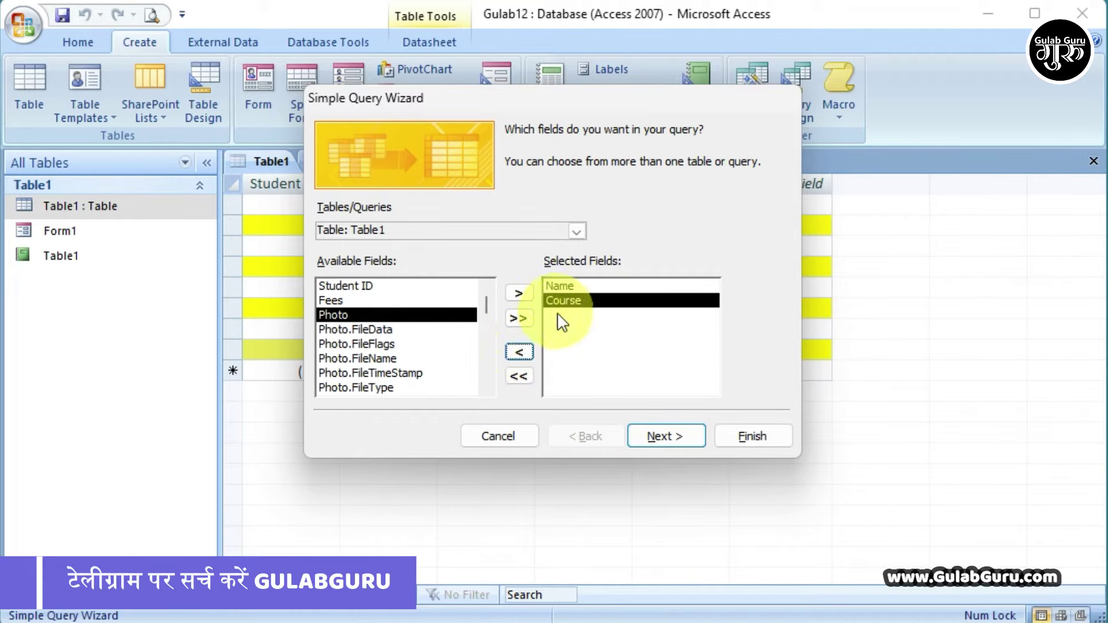
{"action": "left_click", "coordinate": [519, 352]}
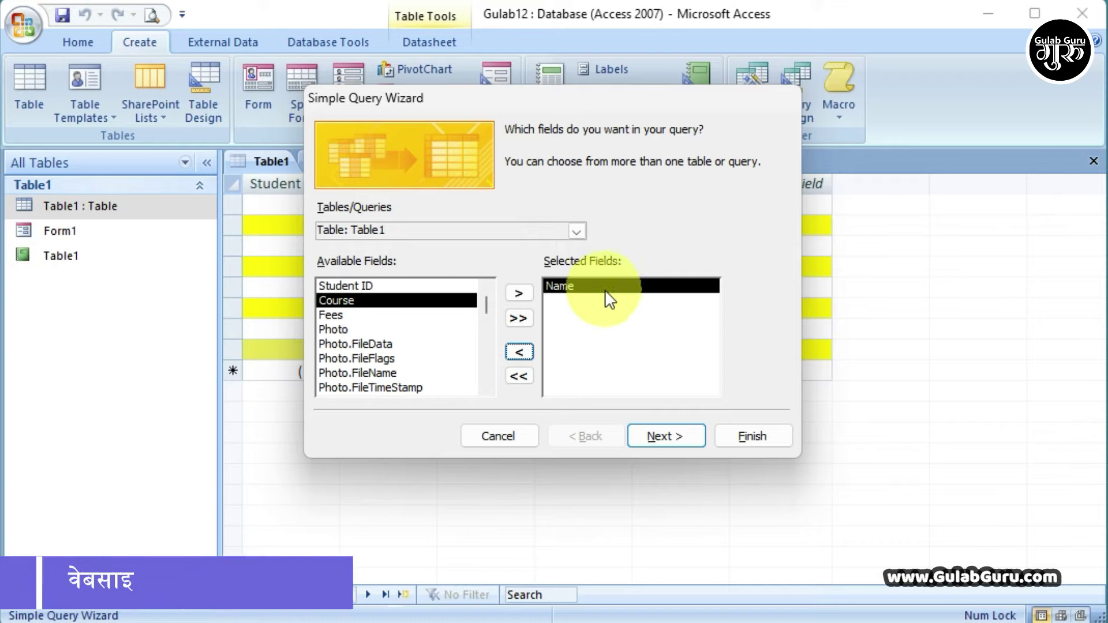
{"action": "left_click", "coordinate": [519, 351]}
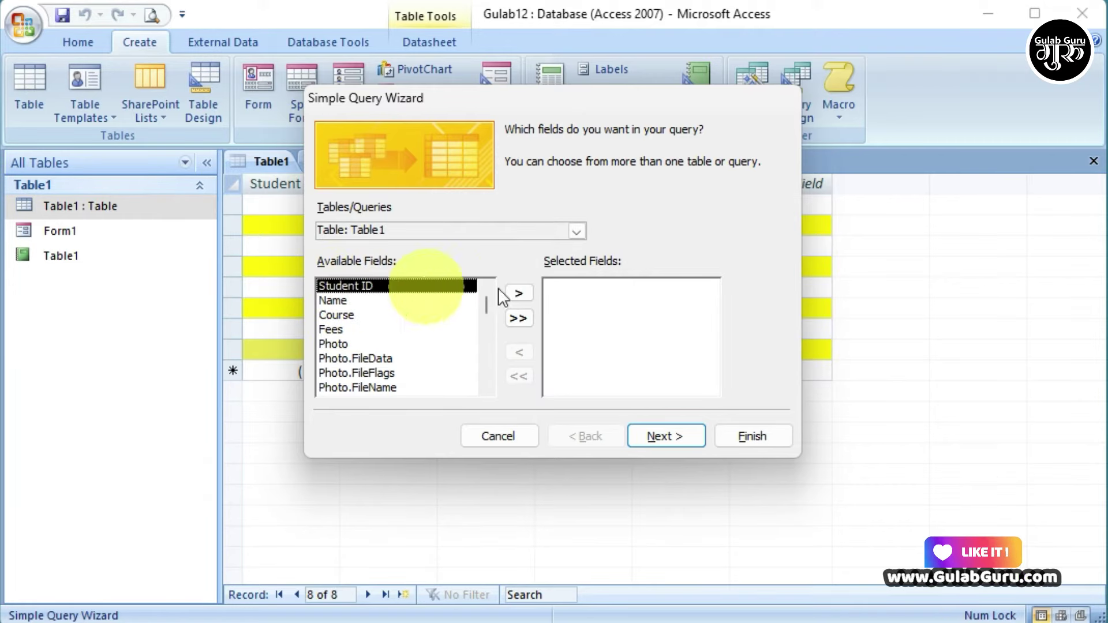
Select the Student ID, Name, Course, Fees and Photo fields for the query
{"action": "left_click", "coordinate": [517, 292]}
{"action": "left_click", "coordinate": [517, 292]}
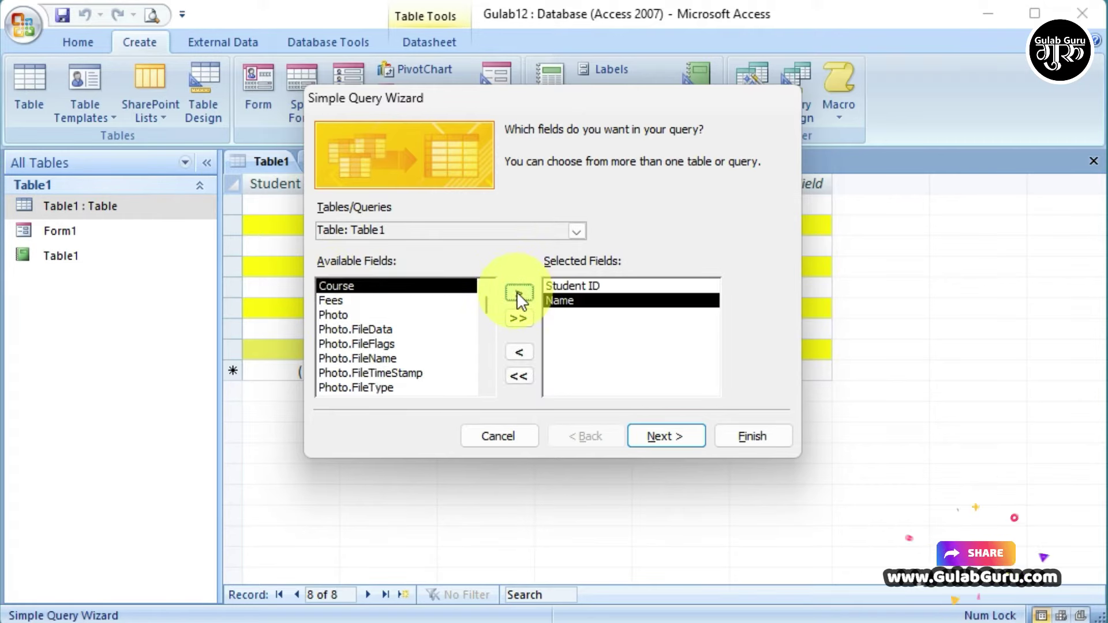
{"action": "left_click", "coordinate": [517, 292]}
{"action": "left_click", "coordinate": [517, 292]}
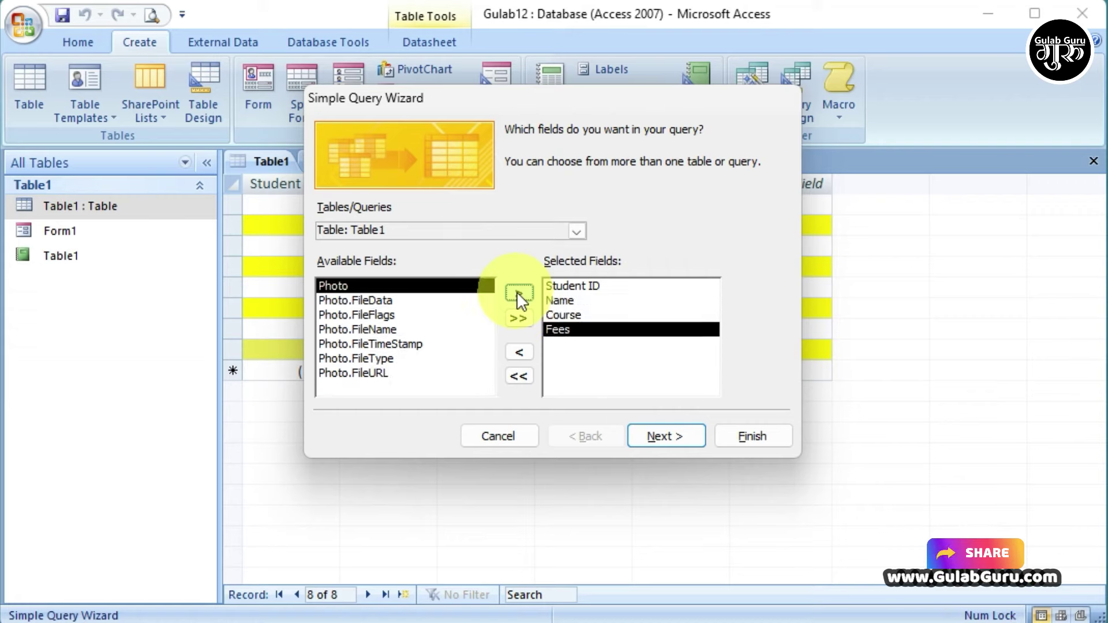
{"action": "left_click", "coordinate": [517, 295]}
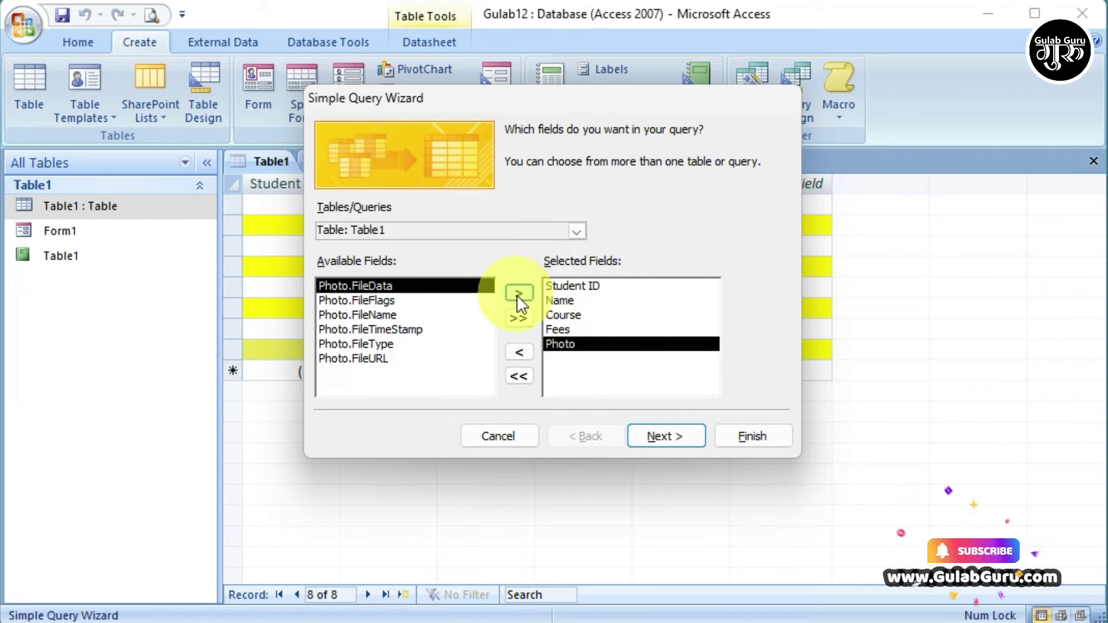
Finish the wizard as a detail query titled Table1 Query, opening it to view information
{"action": "left_click", "coordinate": [658, 434]}
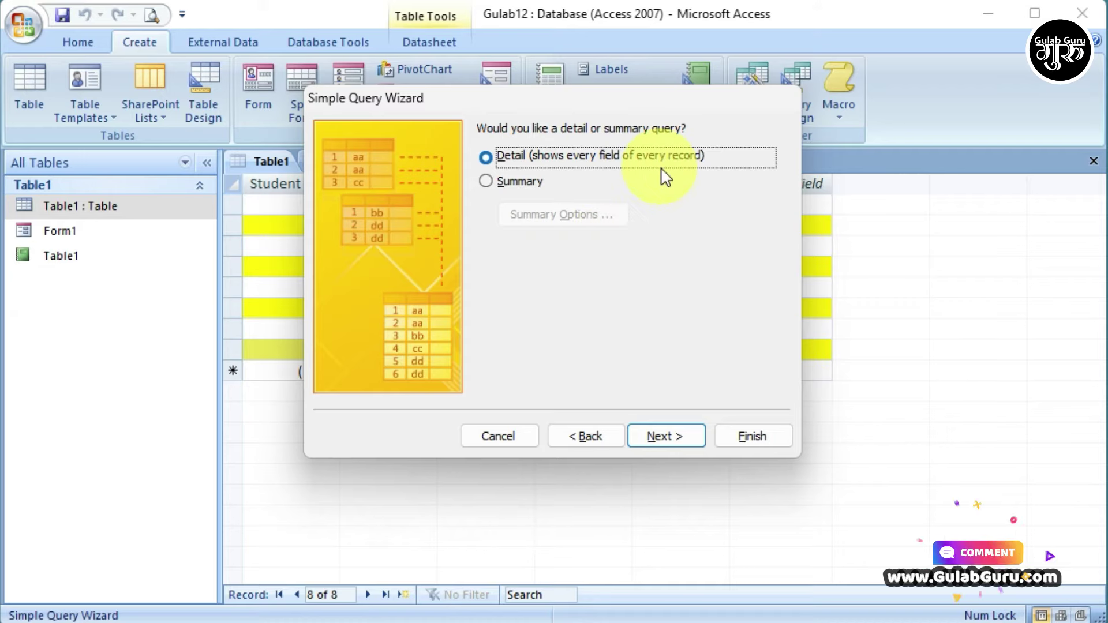
{"action": "left_click", "coordinate": [482, 156]}
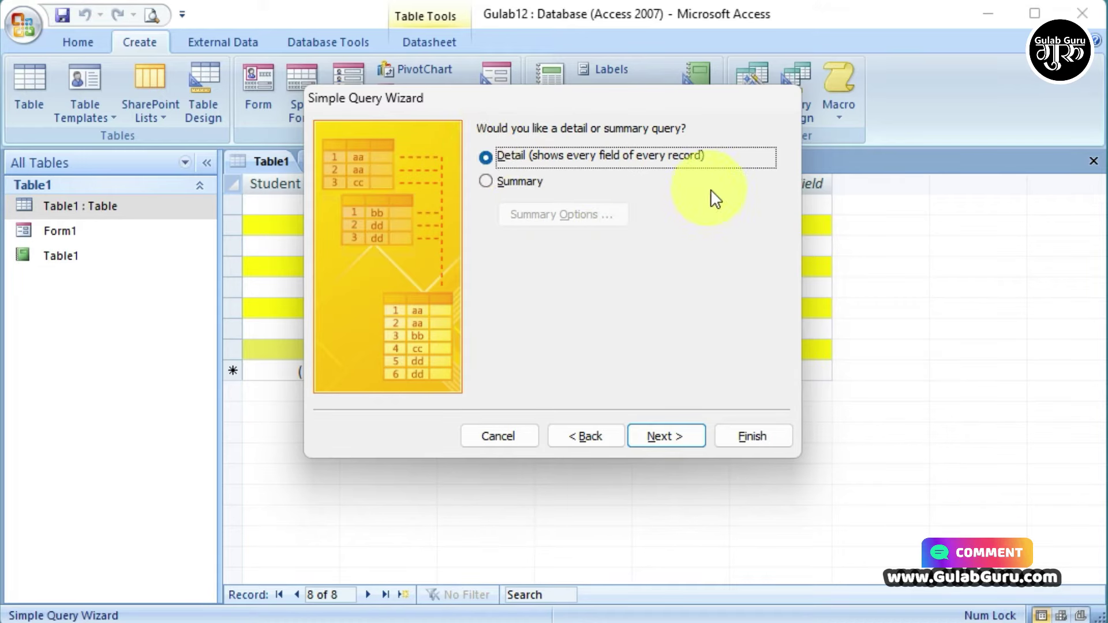
{"action": "left_click", "coordinate": [678, 439]}
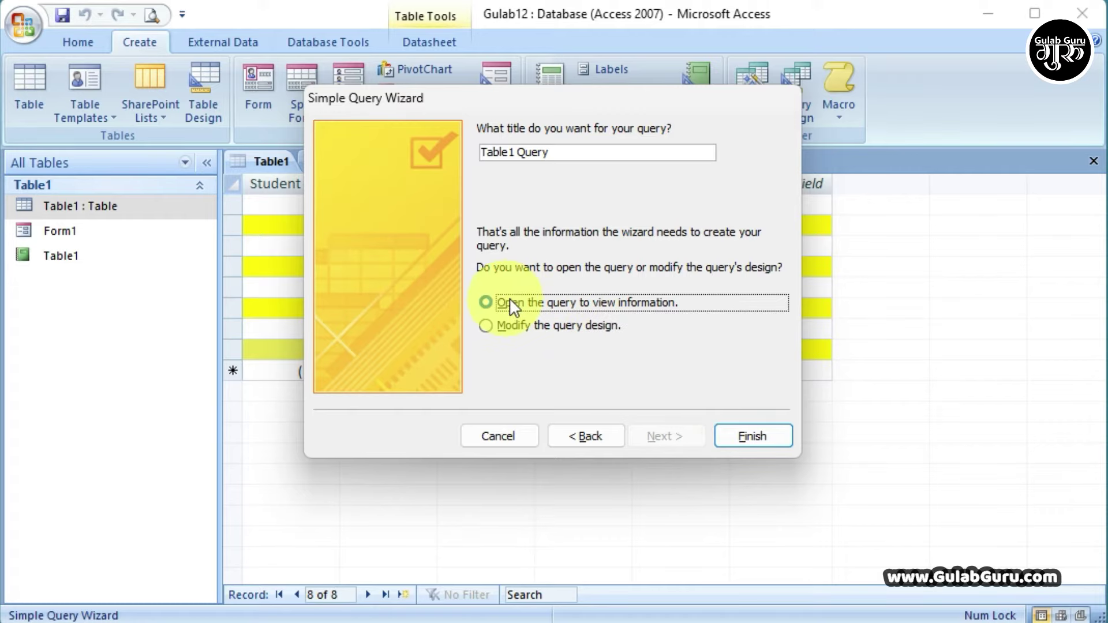
{"action": "left_click", "coordinate": [759, 433]}
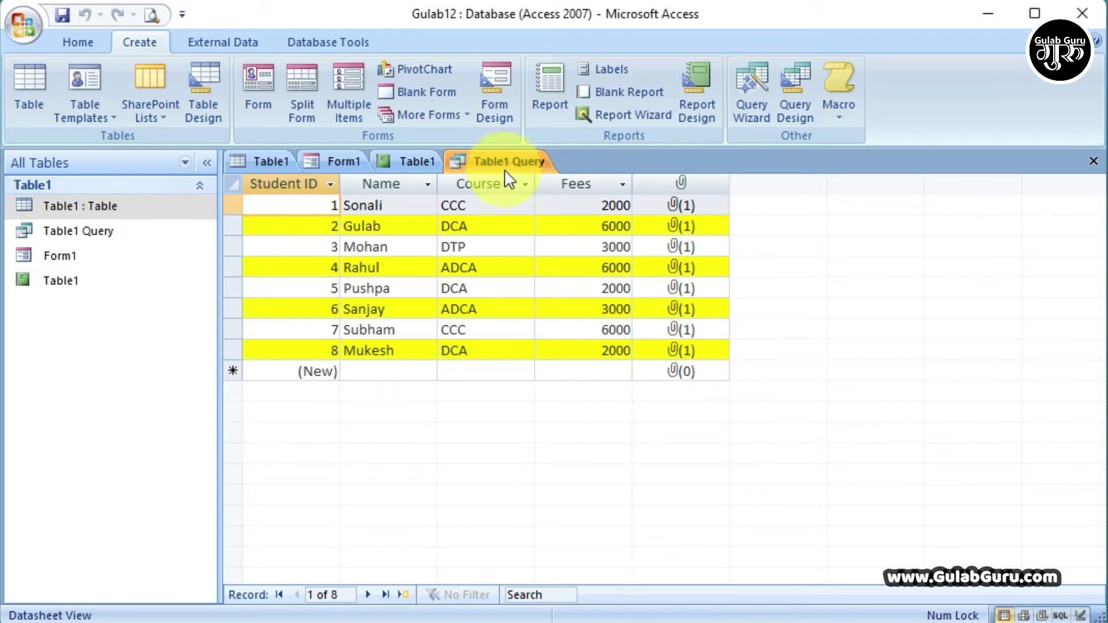
{"action": "left_click", "coordinate": [507, 167]}
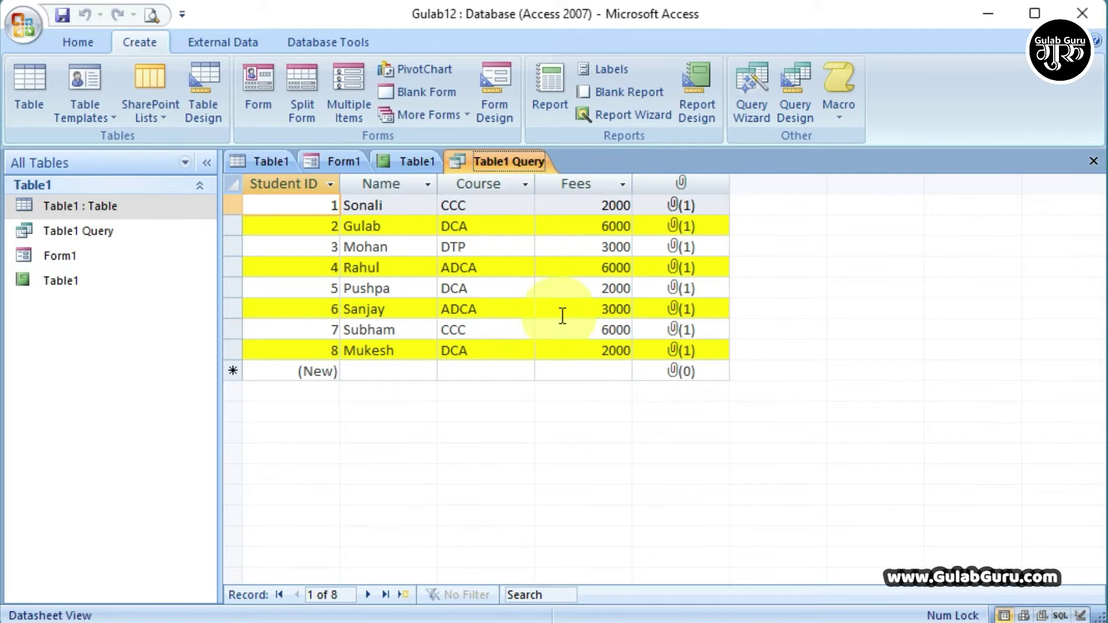
Hide the Student ID and Fees fields in the design of Table1 Query and run it
{"action": "left_click", "coordinate": [76, 45]}
{"action": "left_click", "coordinate": [30, 117]}
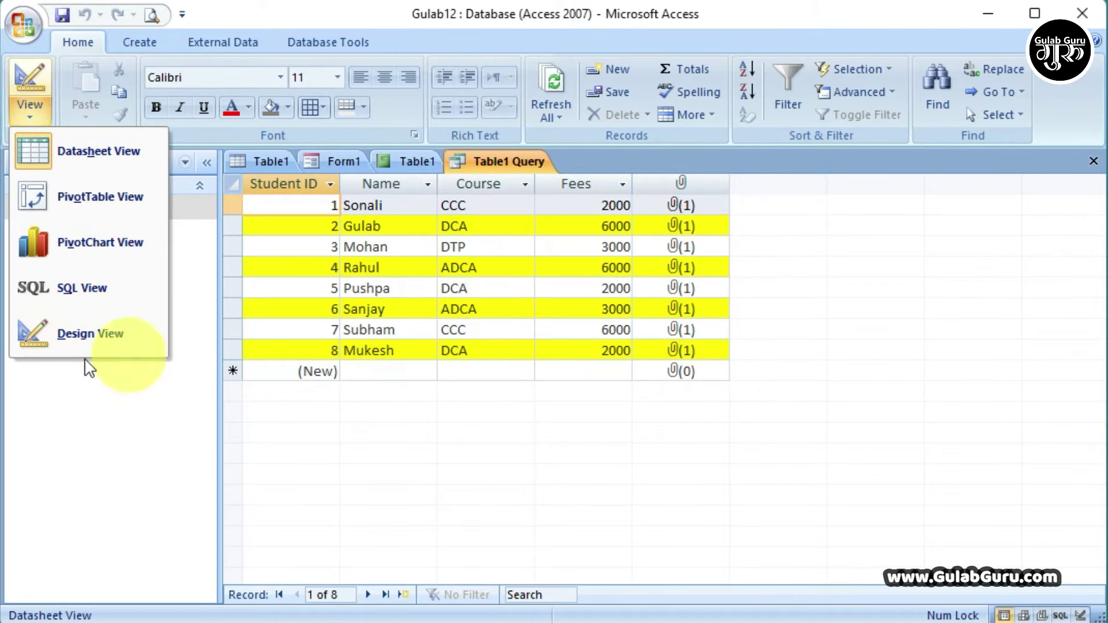
{"action": "left_click", "coordinate": [93, 339]}
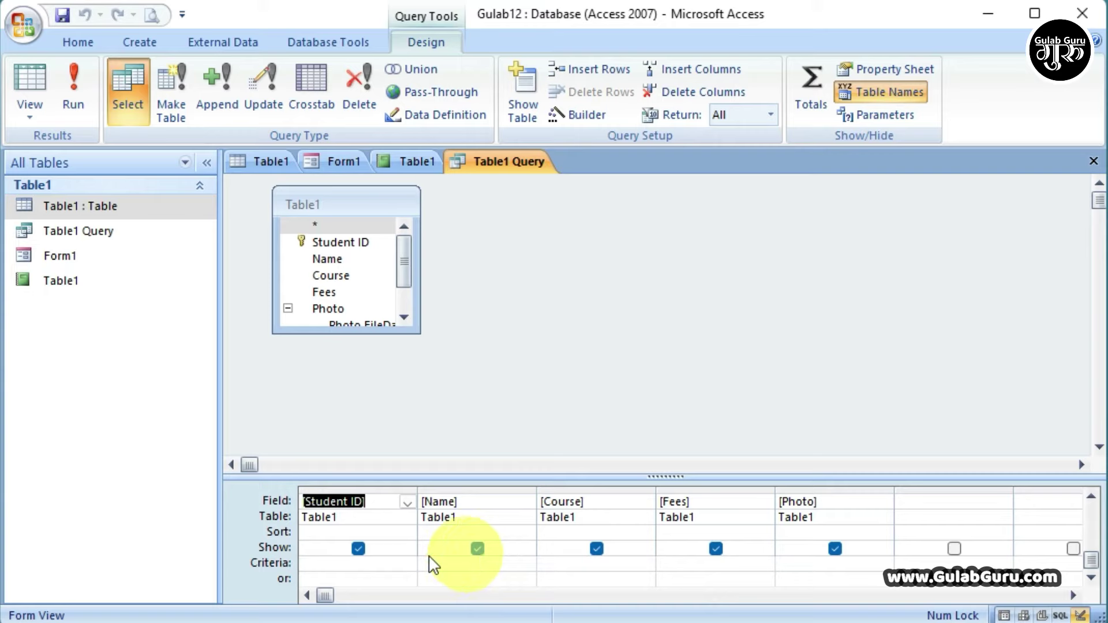
{"action": "left_click", "coordinate": [355, 549]}
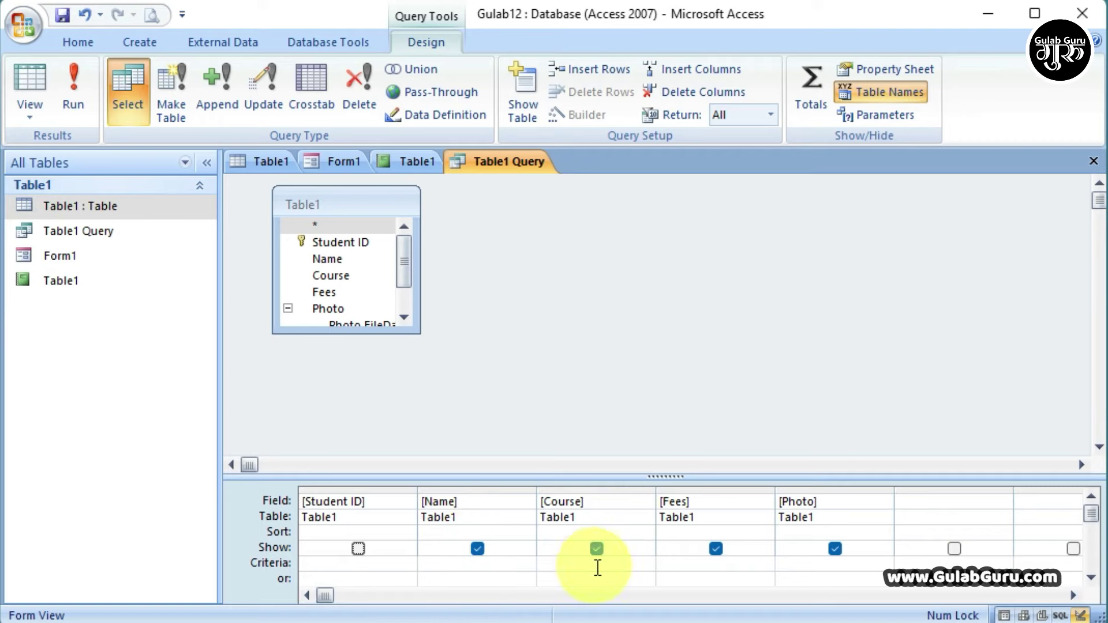
{"action": "left_click", "coordinate": [715, 548]}
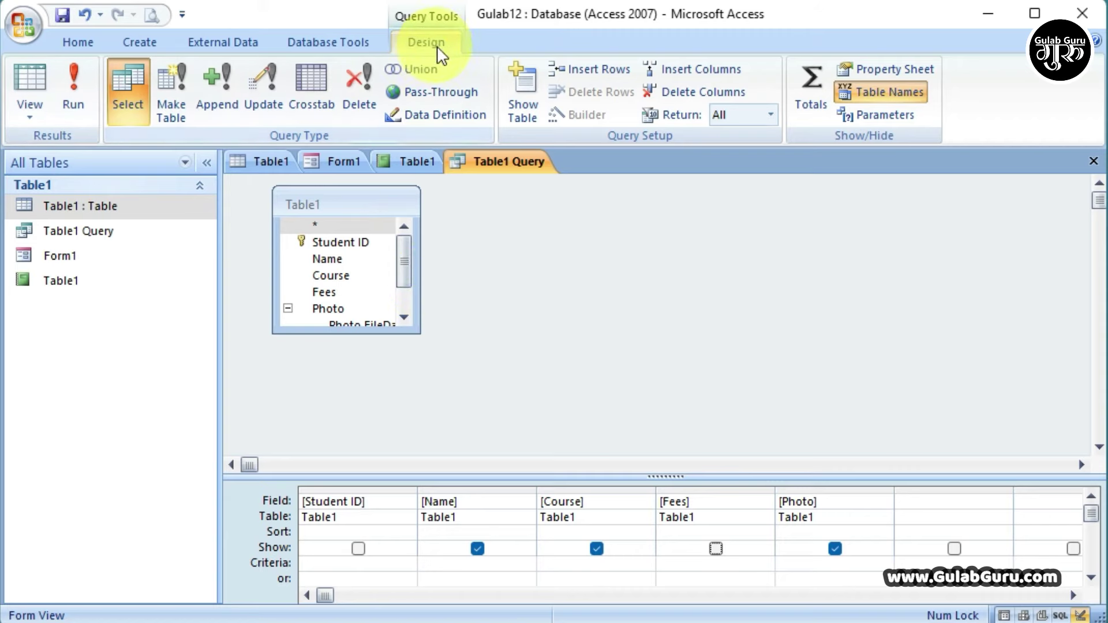
{"action": "left_click", "coordinate": [72, 89]}
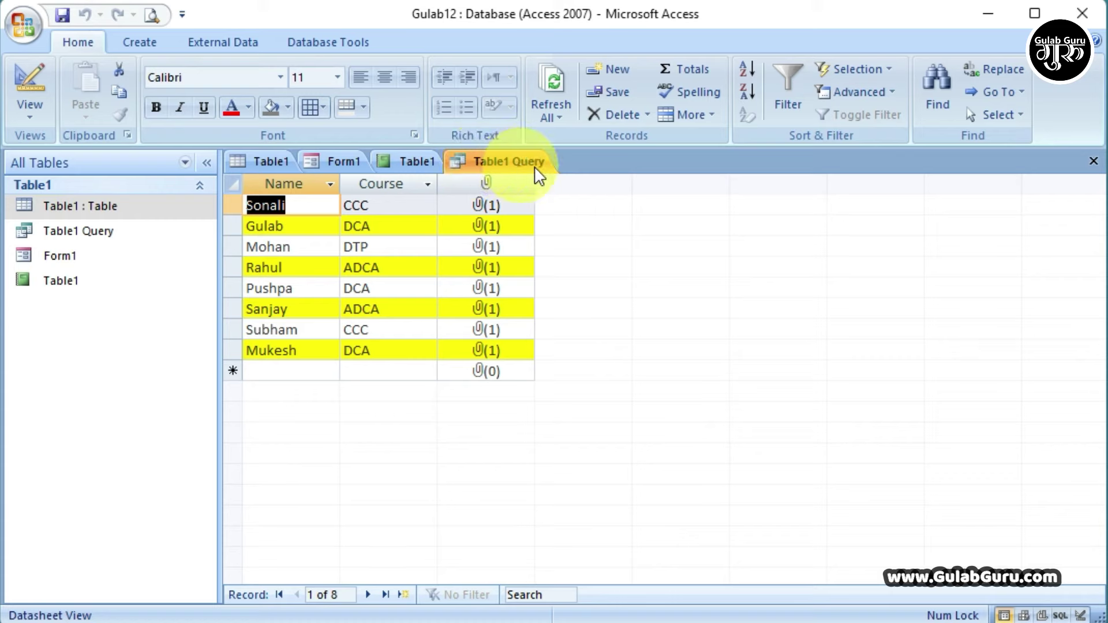
{"action": "left_click", "coordinate": [412, 226]}
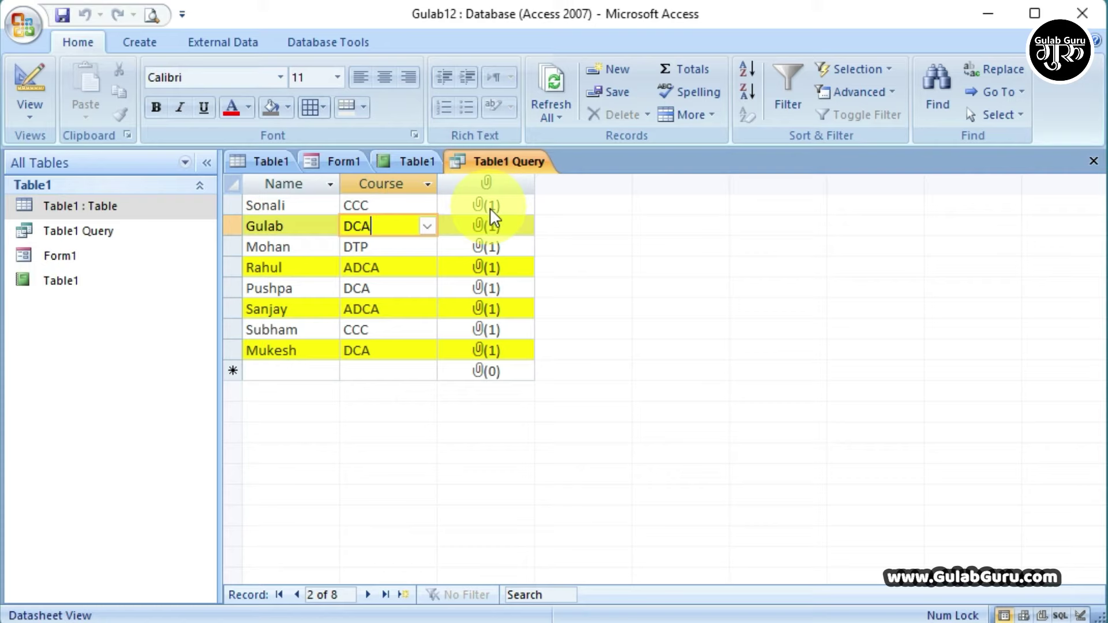
Show the Fees field again in the design of Table1 Query, keeping Photo shown, and run the query
{"action": "left_click", "coordinate": [32, 115]}
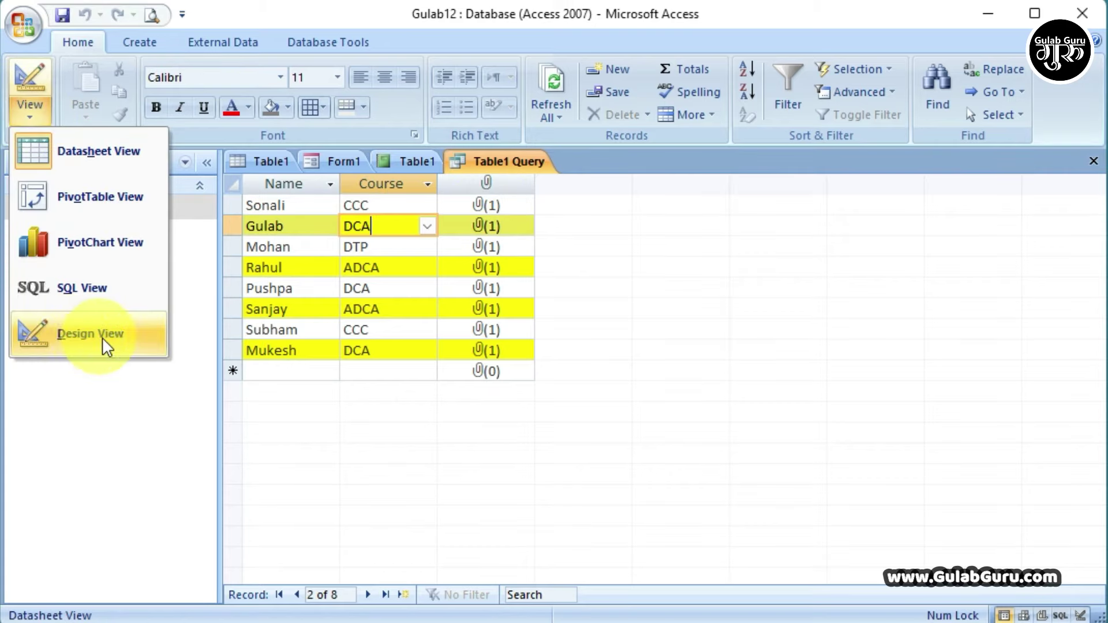
{"action": "left_click", "coordinate": [86, 334]}
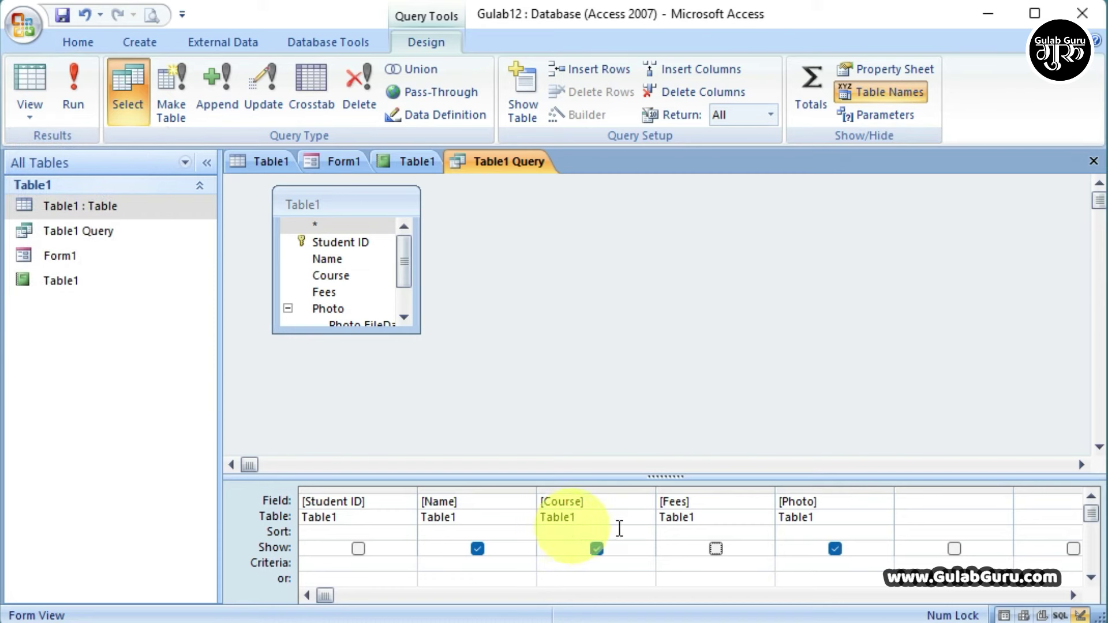
{"action": "left_click", "coordinate": [716, 548]}
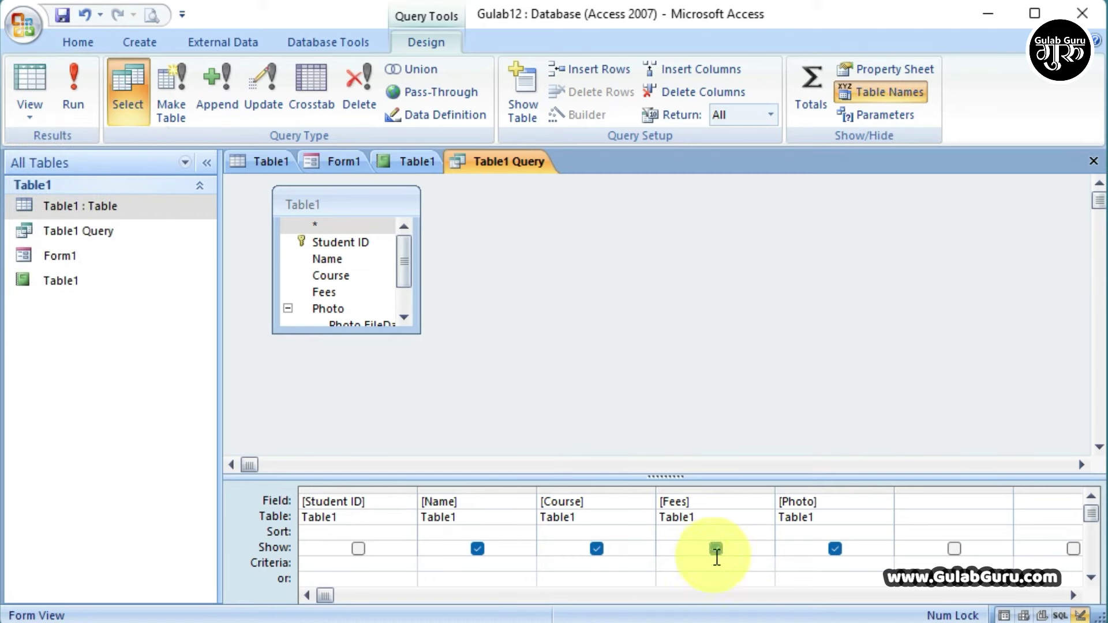
{"action": "left_click", "coordinate": [835, 549]}
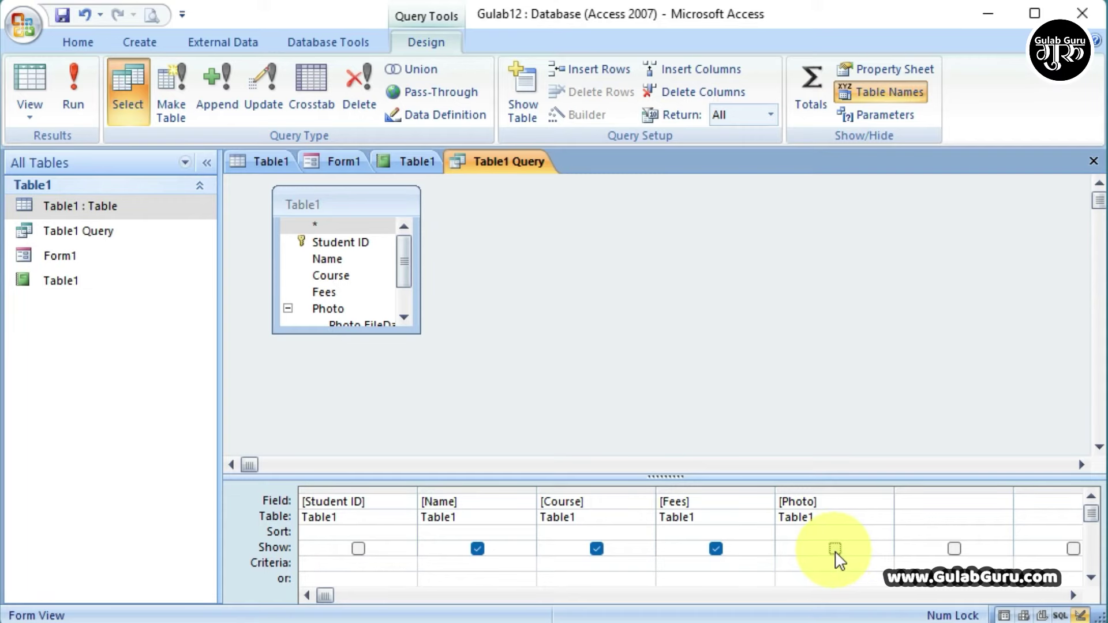
{"action": "left_click", "coordinate": [835, 548]}
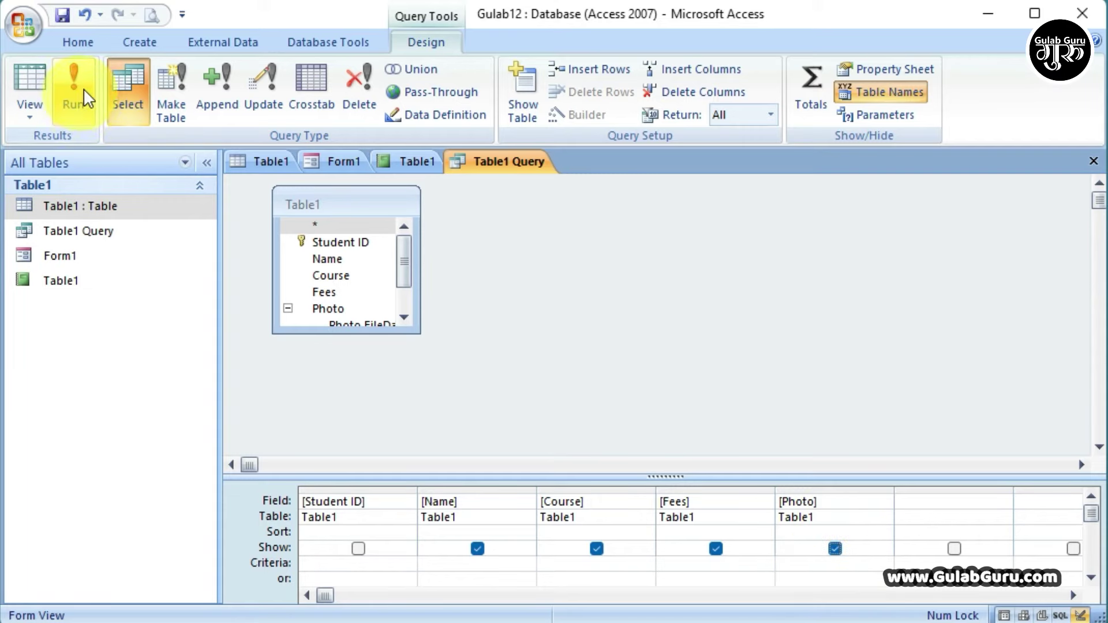
{"action": "left_click", "coordinate": [67, 89]}
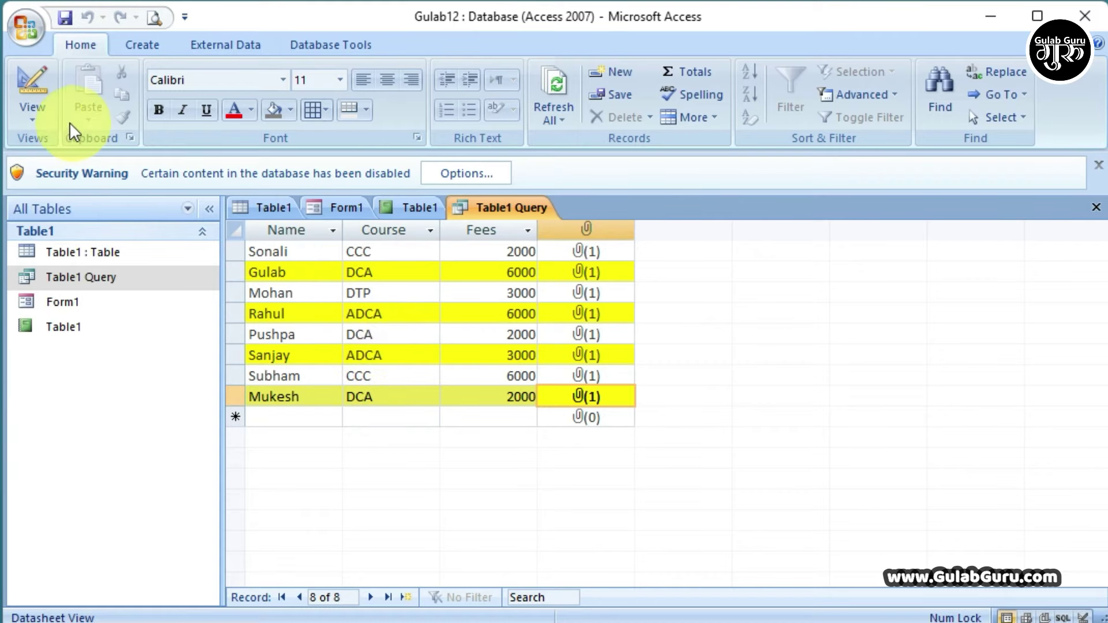
Add the parameter criterion [DCA] to the Course field of Table1 Query and run it with the value DCA
{"action": "left_click", "coordinate": [38, 121]}
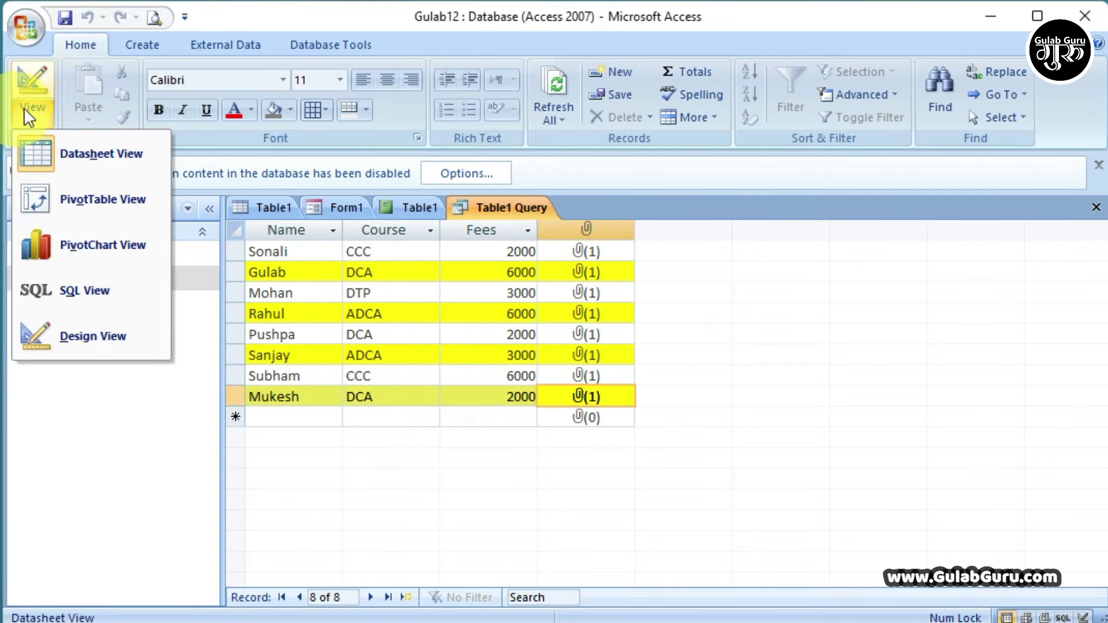
{"action": "left_click", "coordinate": [93, 336]}
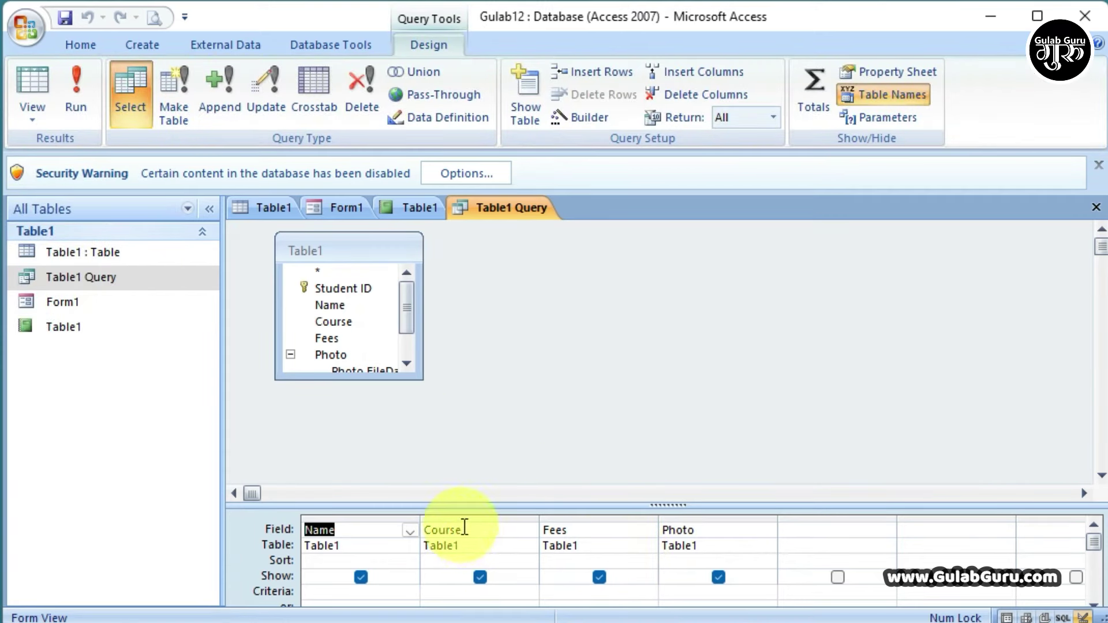
{"action": "left_click", "coordinate": [465, 592]}
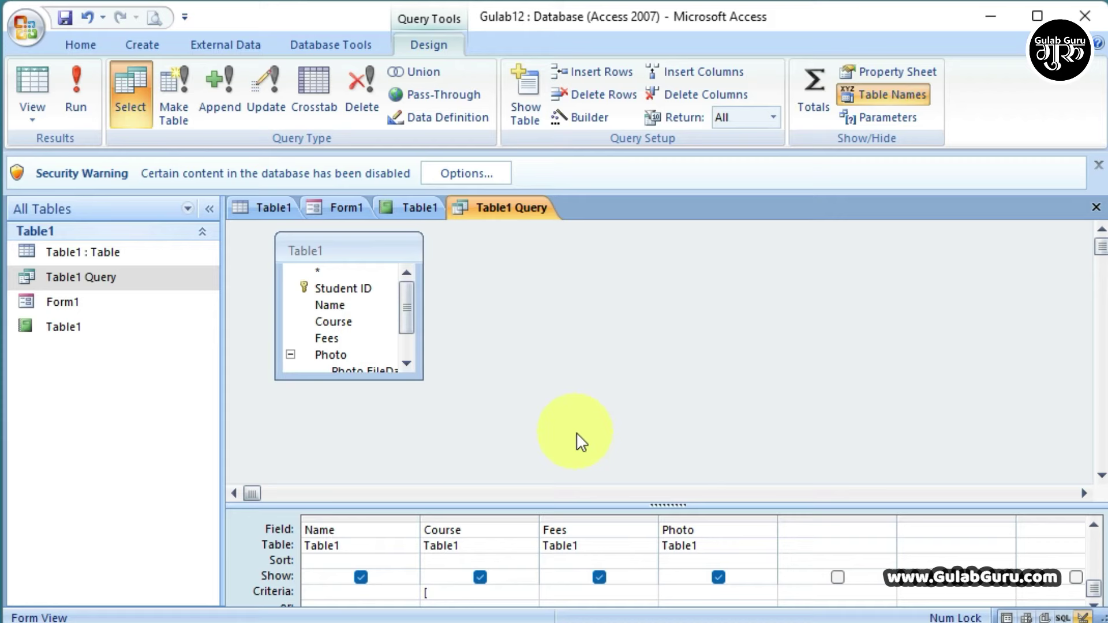
{"action": "key", "text": "Caps_Lock"}
{"action": "left_click", "coordinate": [77, 81]}
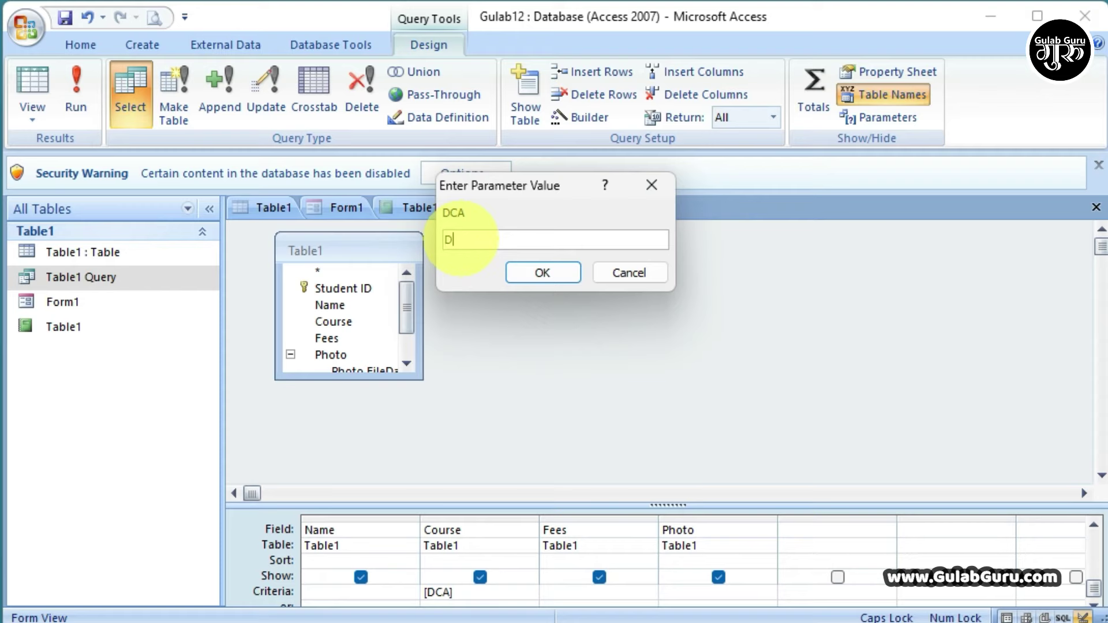
{"action": "left_click", "coordinate": [539, 276]}
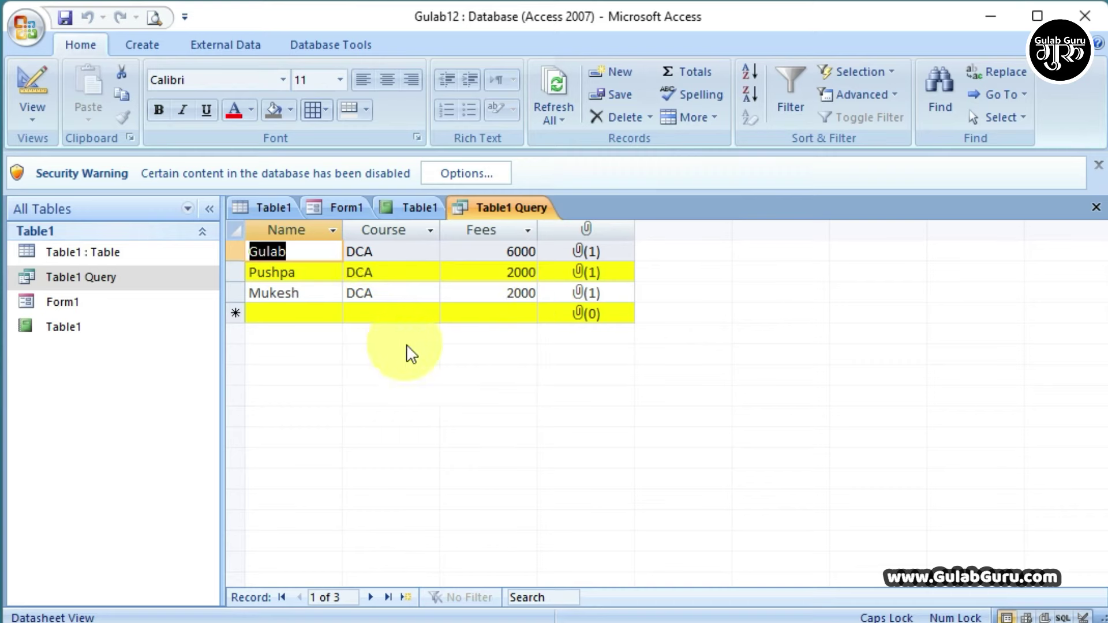
Run Table1 Query again from its design, entering CCC as the parameter value
{"action": "left_click", "coordinate": [33, 119]}
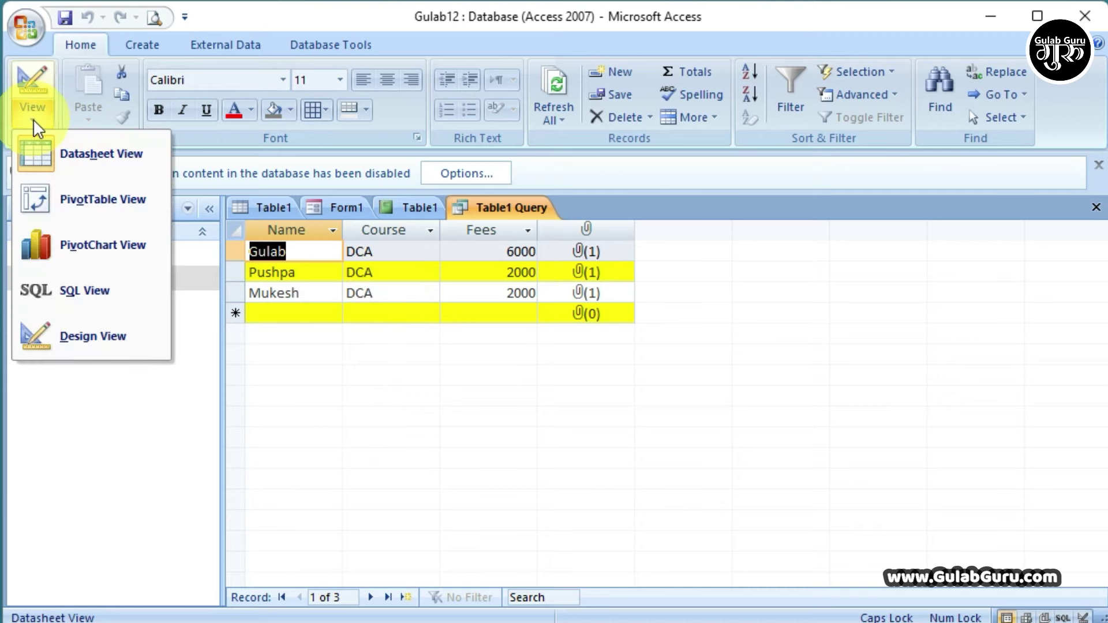
{"action": "left_click", "coordinate": [94, 333]}
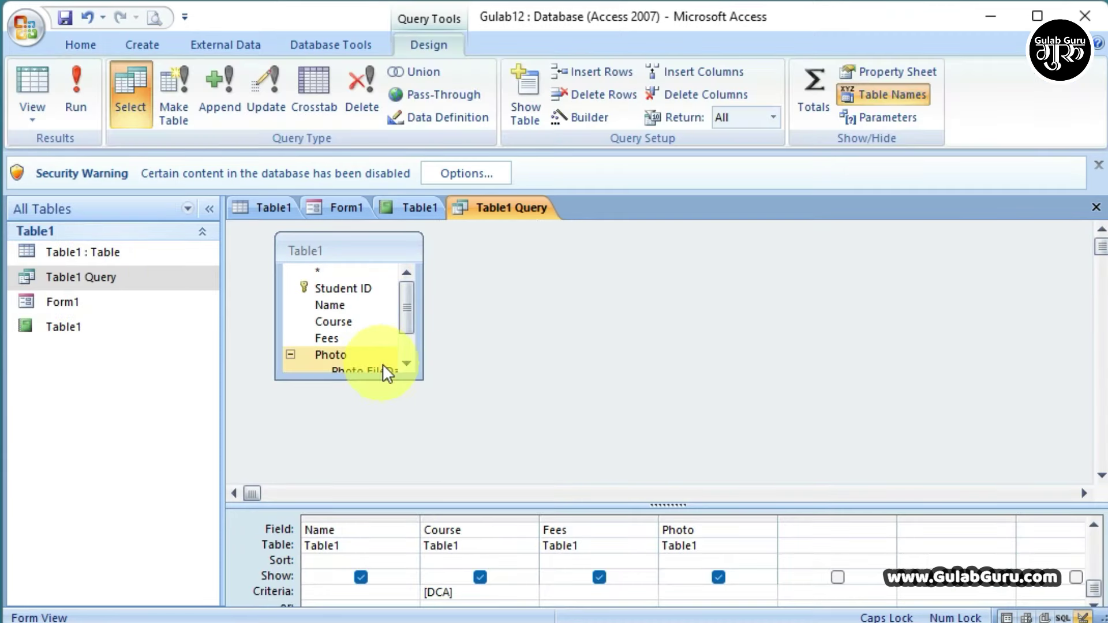
{"action": "left_click", "coordinate": [75, 90]}
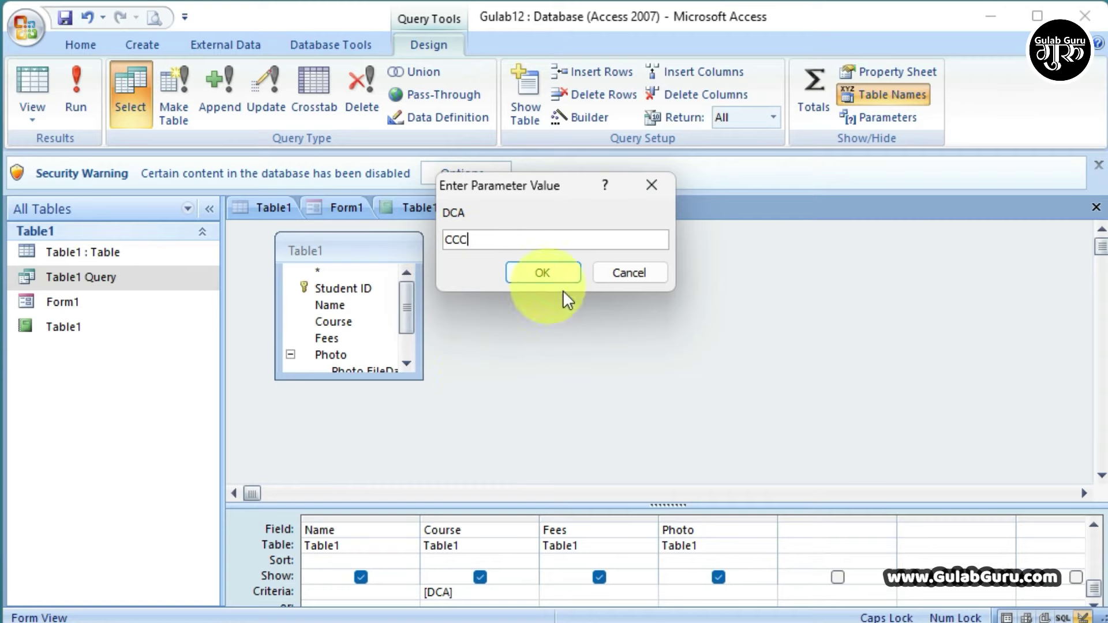
{"action": "left_click", "coordinate": [559, 270]}
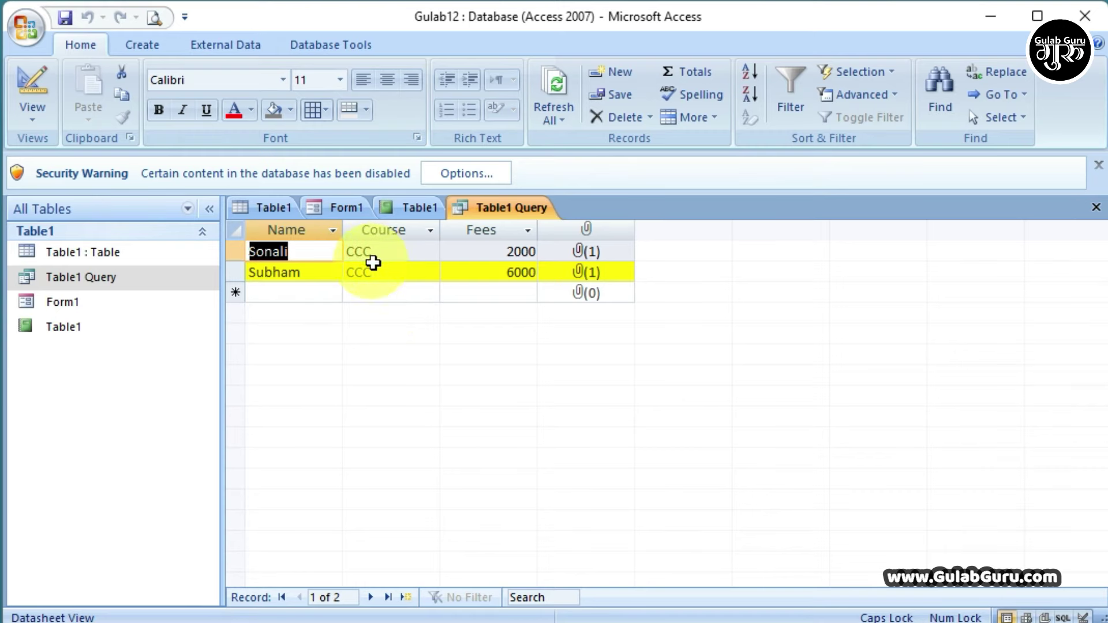
Delete the [DCA] criterion from the Course field in the query design and run the query
{"action": "left_click", "coordinate": [27, 120]}
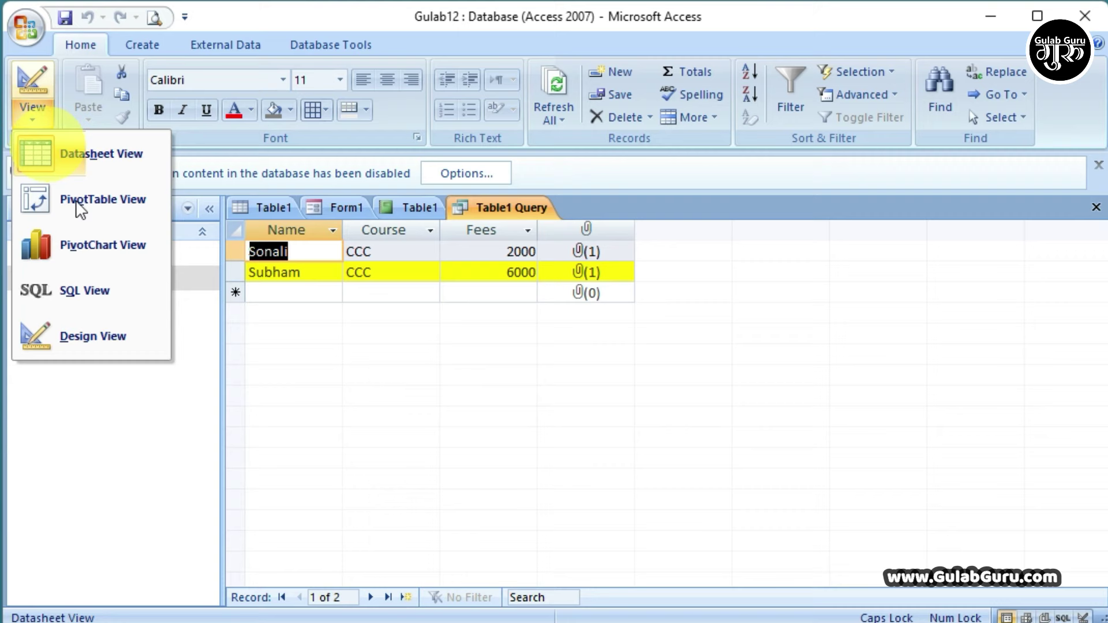
{"action": "left_click", "coordinate": [94, 336]}
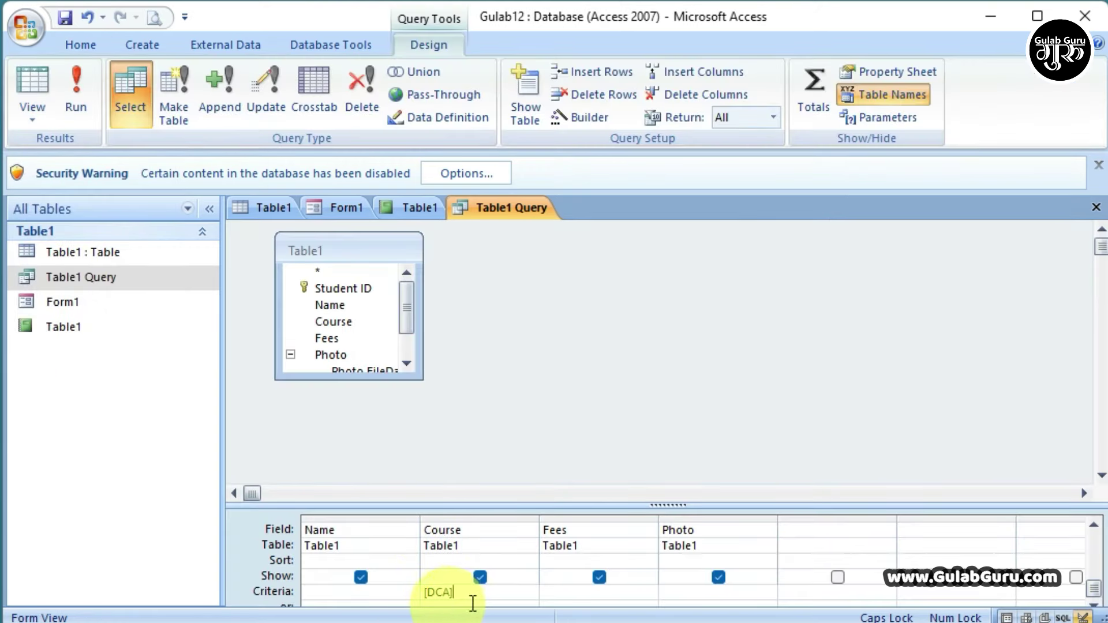
{"action": "key", "text": "BackSpace"}
{"action": "key", "text": "BackSpace"}
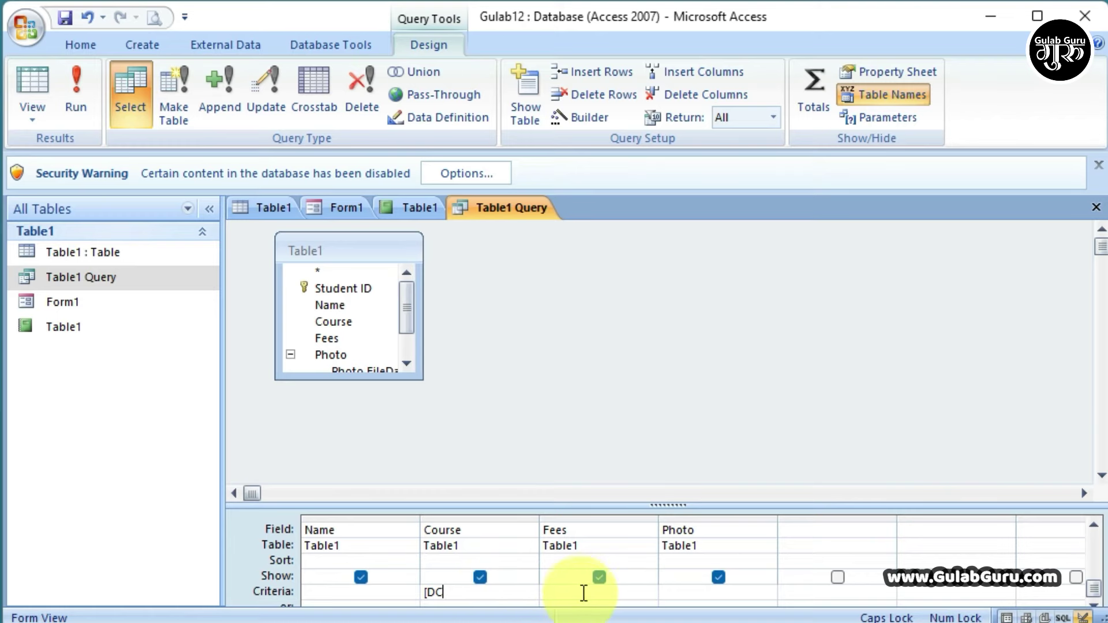
{"action": "left_click", "coordinate": [77, 81]}
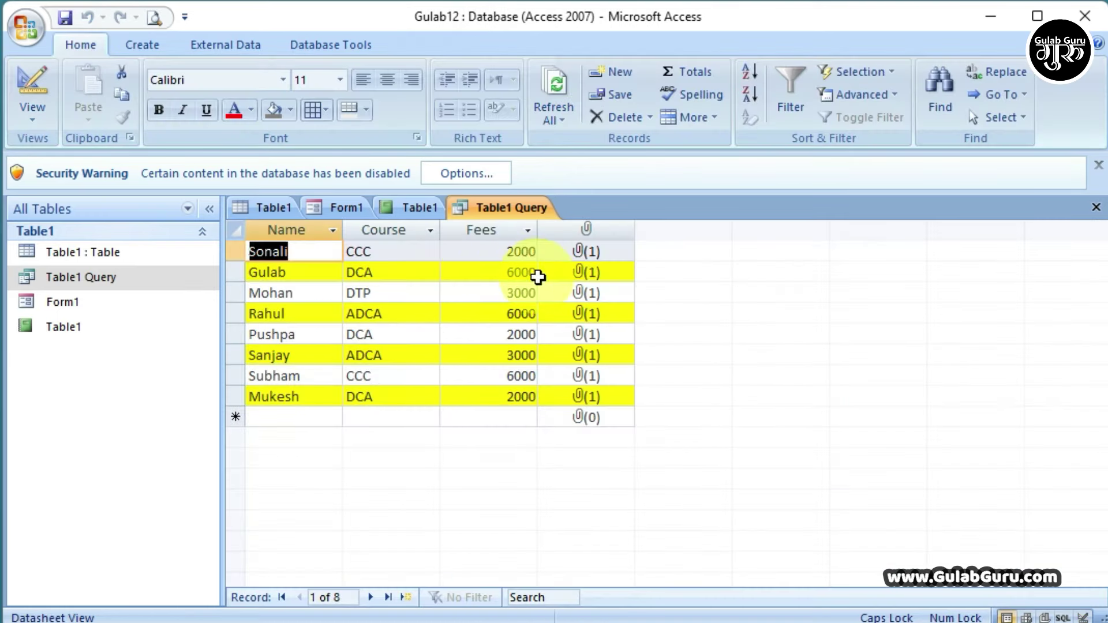
Hide the Fees field in the design of Table1 Query and run the query
{"action": "left_click", "coordinate": [598, 396]}
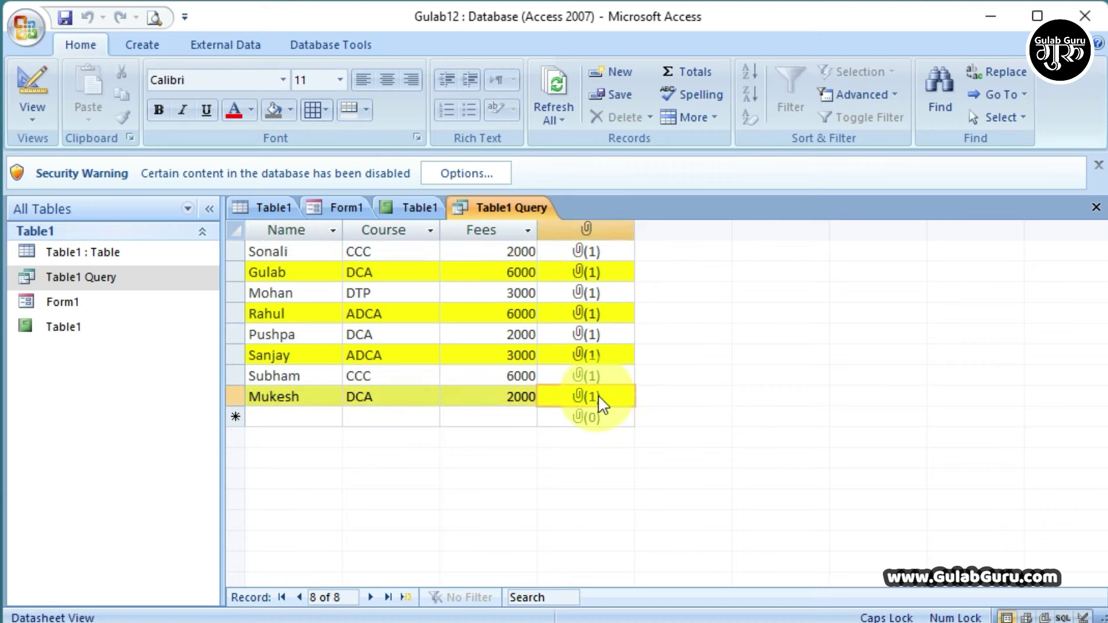
{"action": "left_click", "coordinate": [488, 231]}
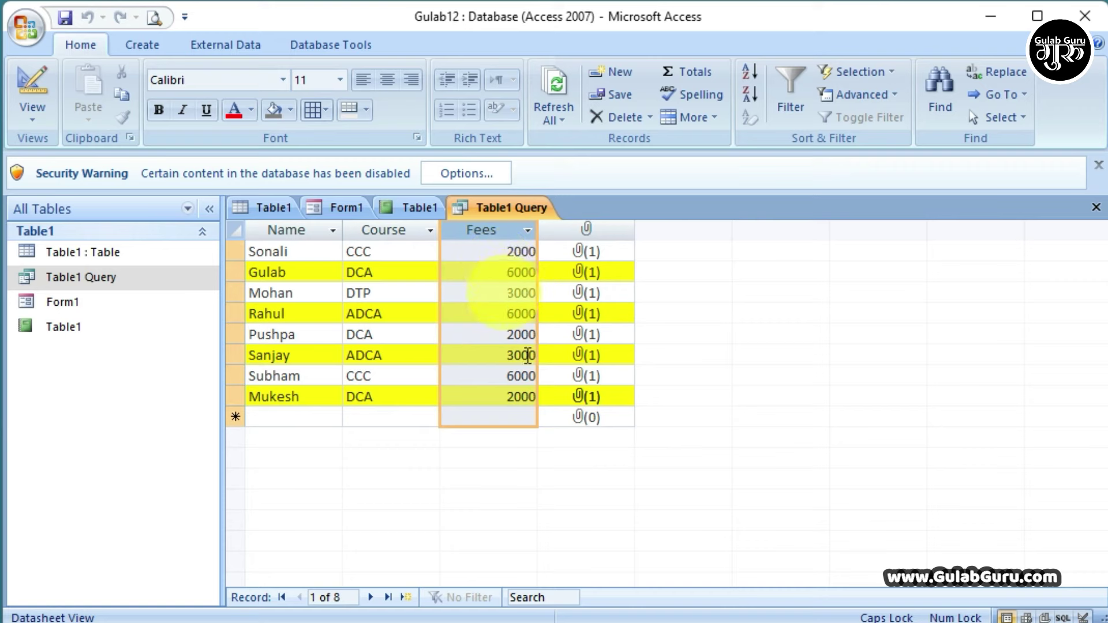
{"action": "left_click", "coordinate": [594, 372]}
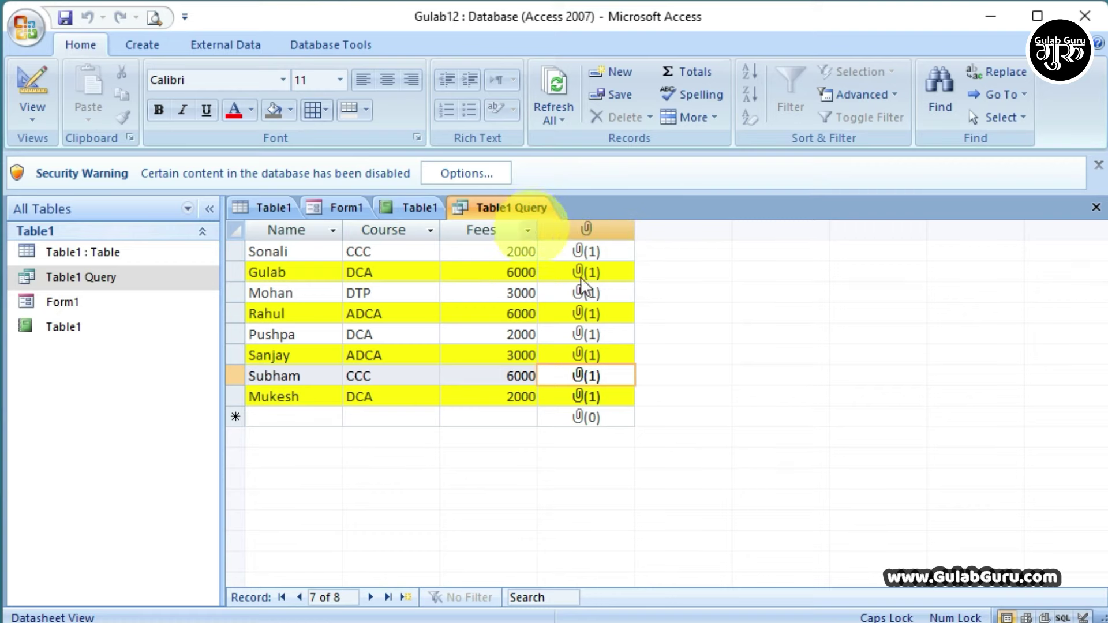
{"action": "left_click", "coordinate": [32, 112]}
{"action": "left_click", "coordinate": [79, 335]}
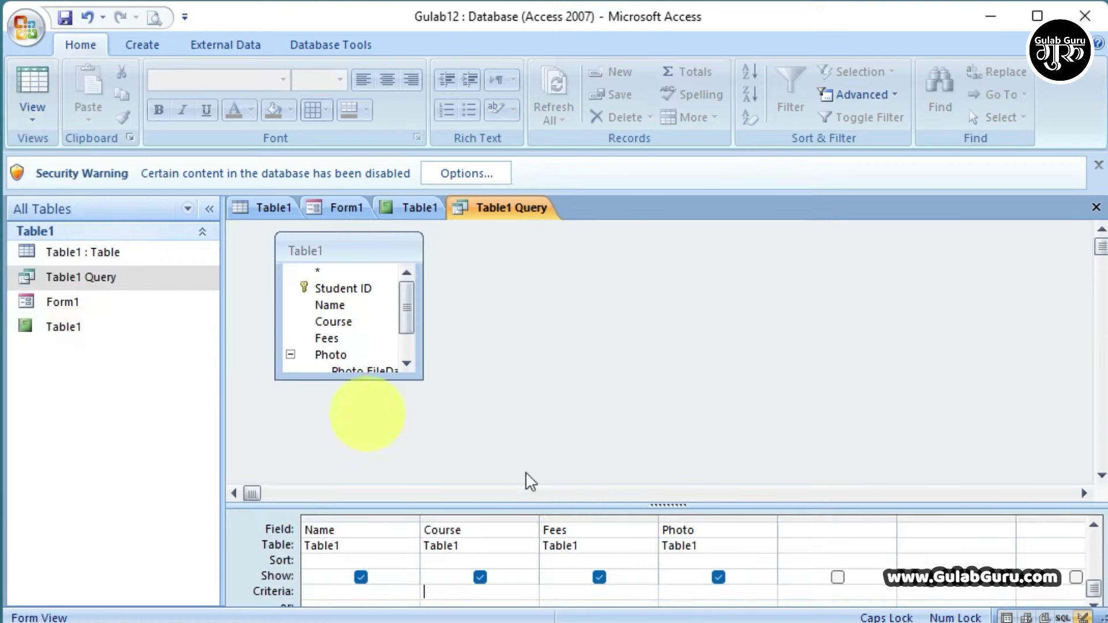
{"action": "left_click", "coordinate": [599, 577]}
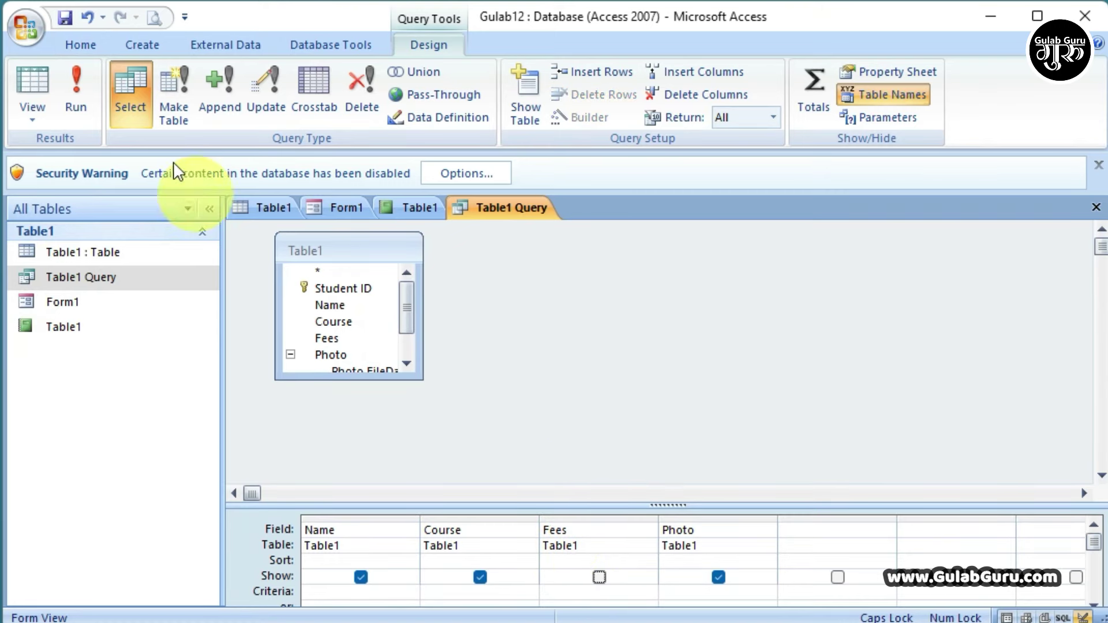
{"action": "left_click", "coordinate": [78, 90]}
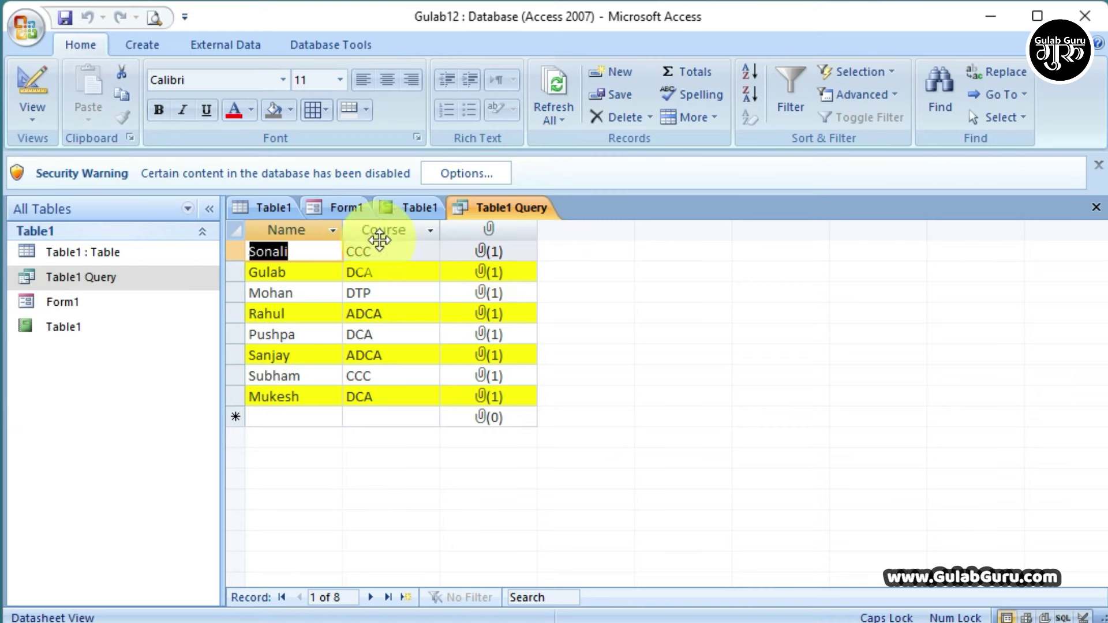
{"action": "left_click", "coordinate": [549, 345]}
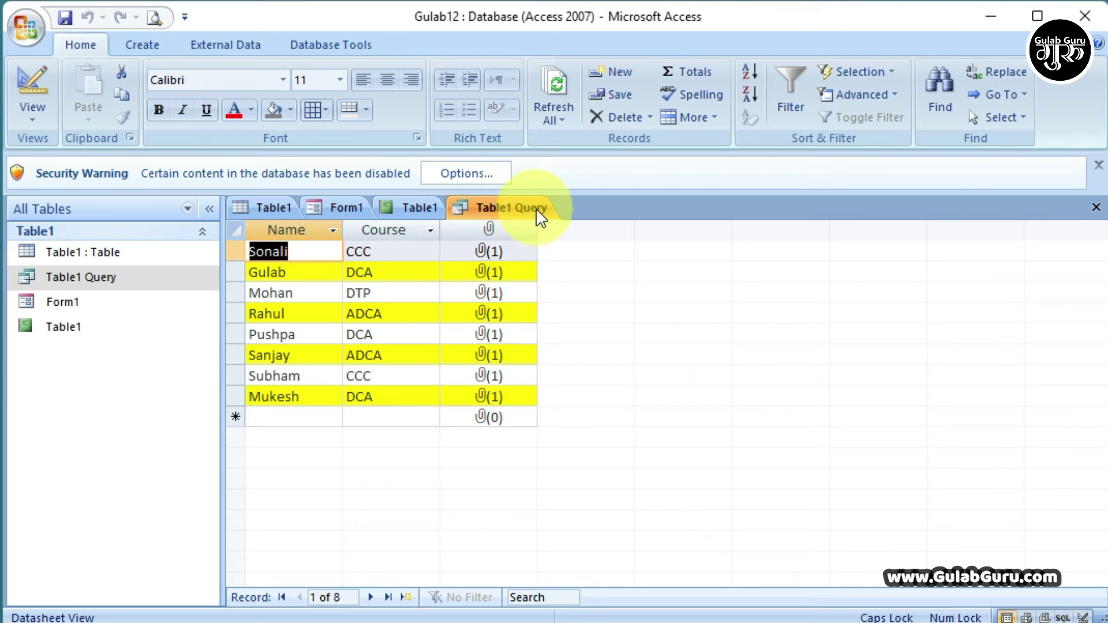
Create a basic report from Table1 Query
{"action": "left_click", "coordinate": [159, 47]}
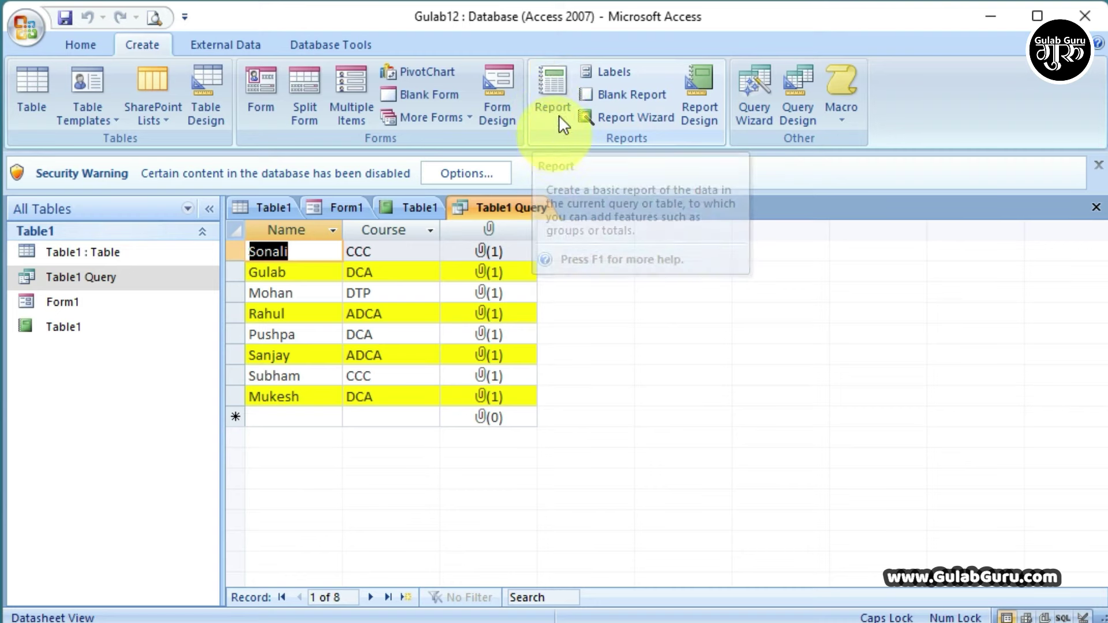
{"action": "left_click", "coordinate": [552, 81]}
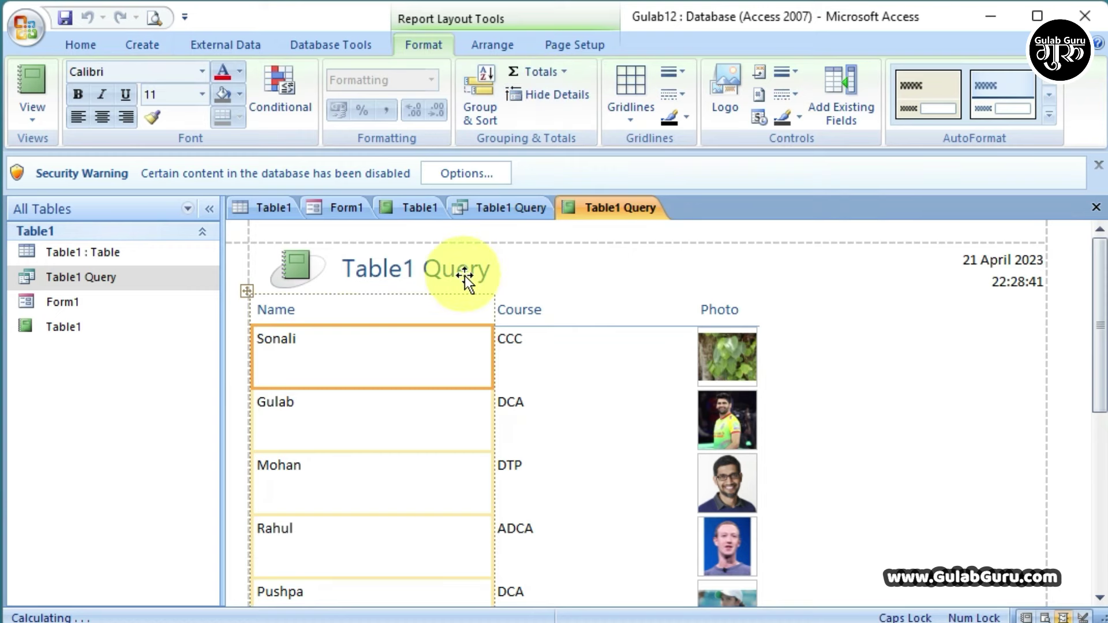
Examine the new report's Name, Course and Photo records from start to end, comparing it with the Table1 Query datasheet
{"action": "scroll", "coordinate": [691, 414], "scroll_direction": "down", "scroll_amount": 1}
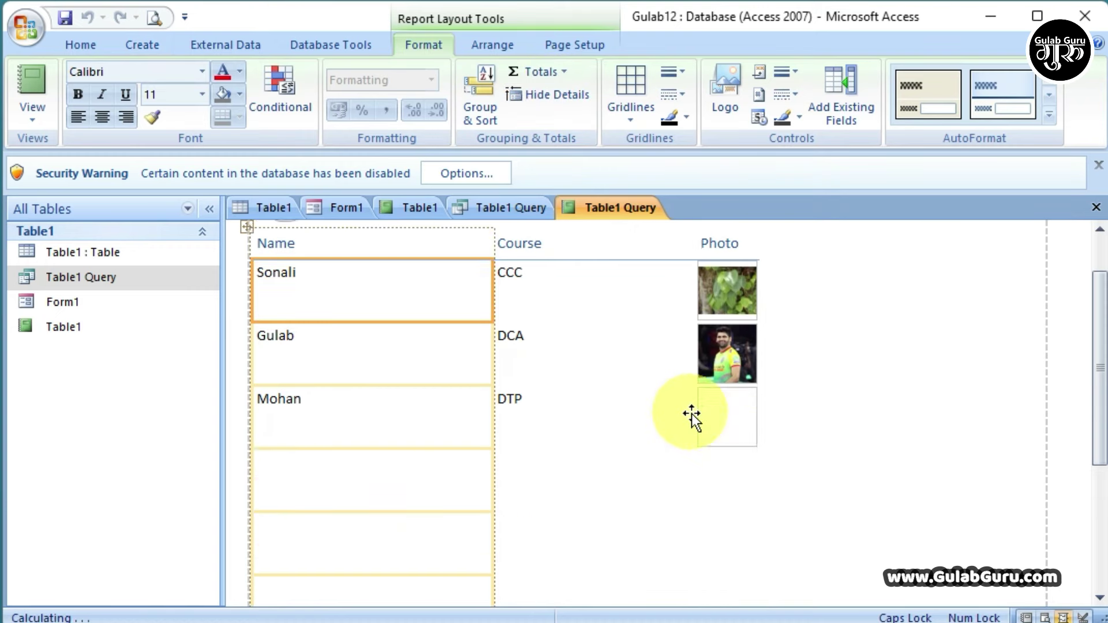
{"action": "scroll", "coordinate": [692, 413], "scroll_direction": "down", "scroll_amount": 2}
{"action": "scroll", "coordinate": [691, 413], "scroll_direction": "up", "scroll_amount": 3}
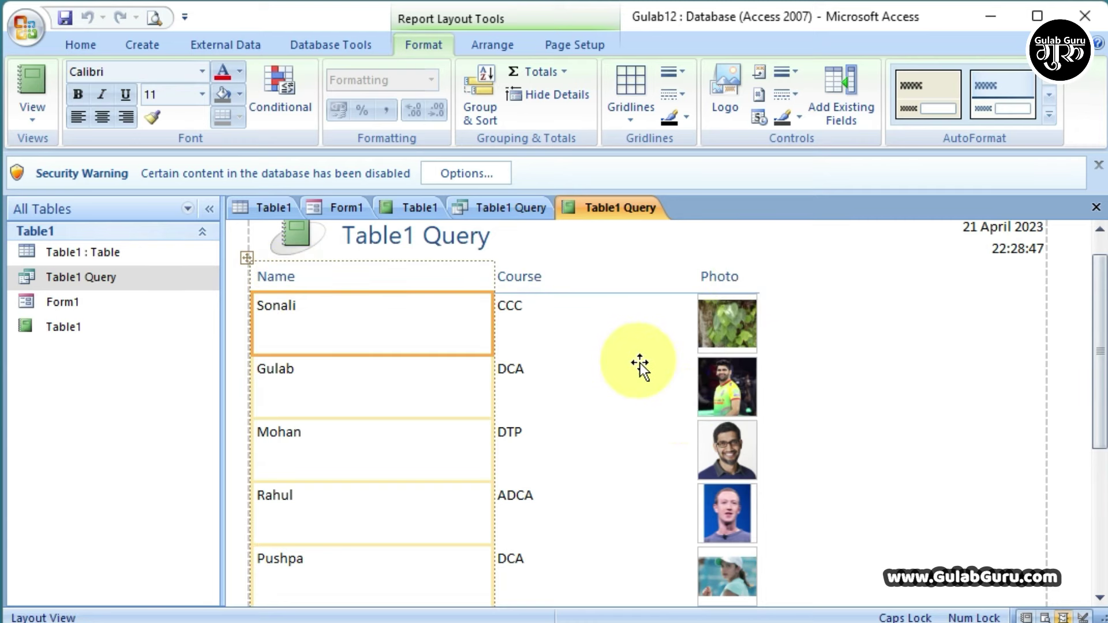
{"action": "scroll", "coordinate": [638, 365], "scroll_direction": "down", "scroll_amount": 2}
{"action": "scroll", "coordinate": [638, 366], "scroll_direction": "up", "scroll_amount": 2}
{"action": "left_click", "coordinate": [515, 213]}
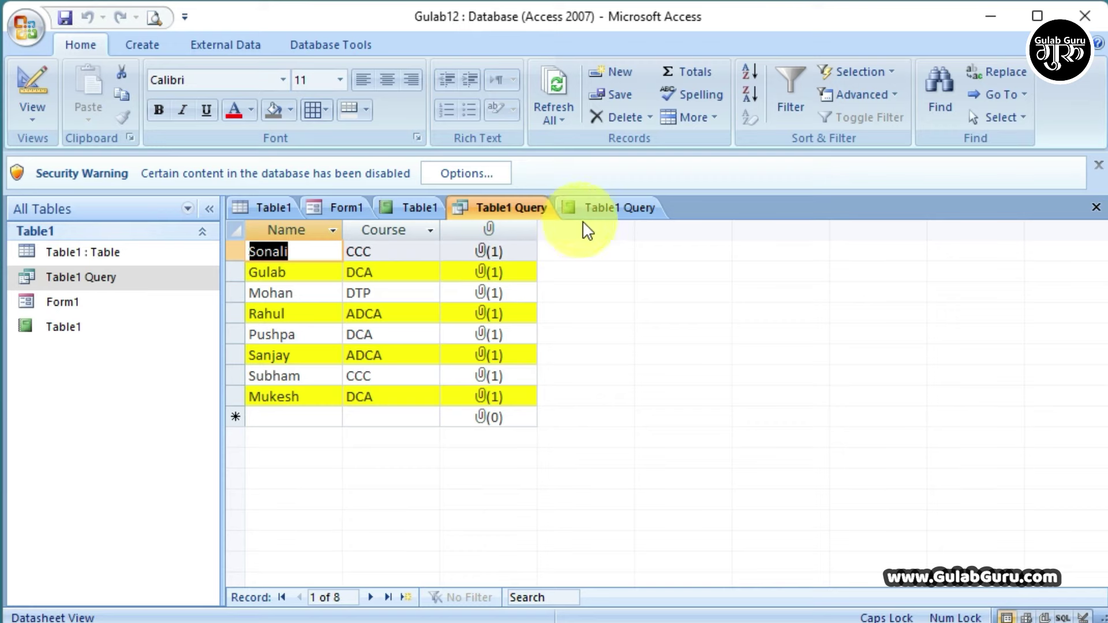
{"action": "left_click", "coordinate": [617, 214]}
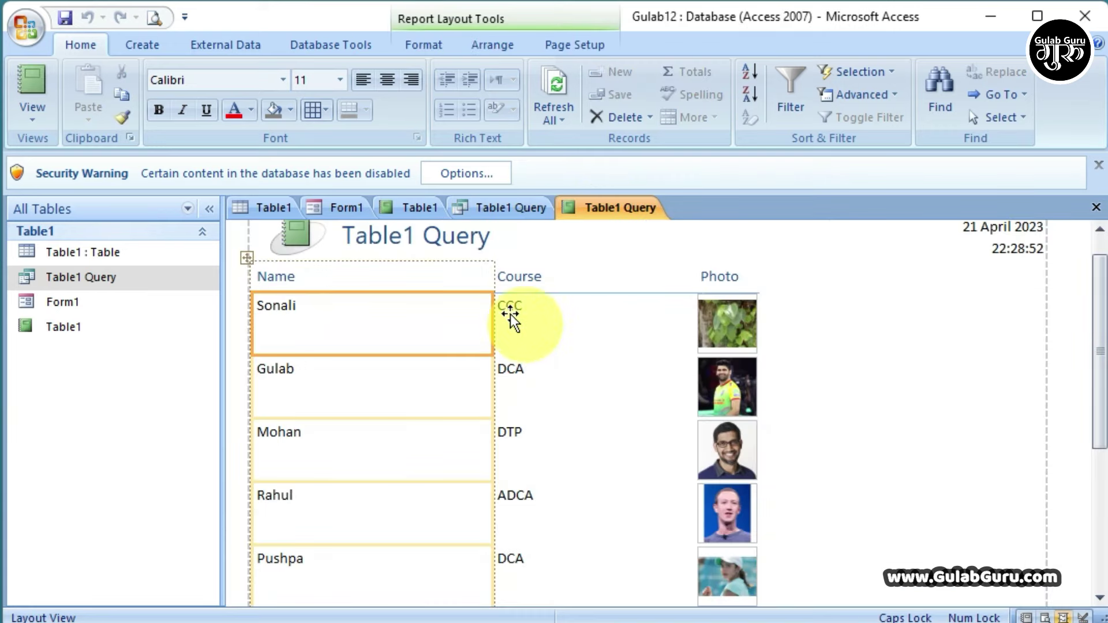
{"action": "scroll", "coordinate": [658, 342], "scroll_direction": "up", "scroll_amount": 1}
{"action": "scroll", "coordinate": [658, 342], "scroll_direction": "down", "scroll_amount": 10}
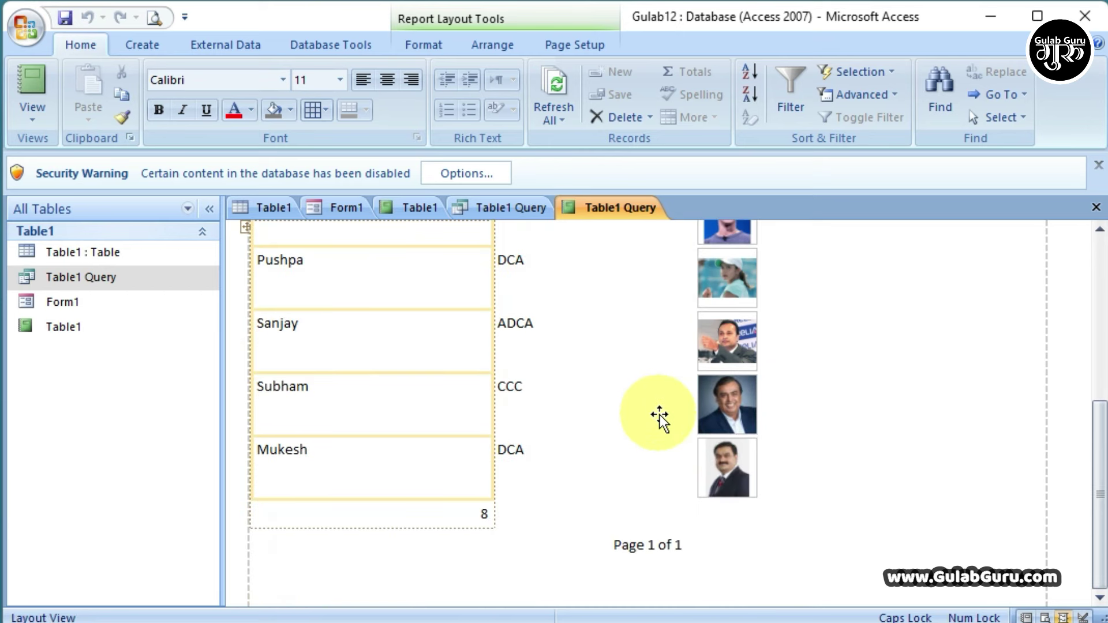
{"action": "scroll", "coordinate": [659, 417], "scroll_direction": "up", "scroll_amount": 10}
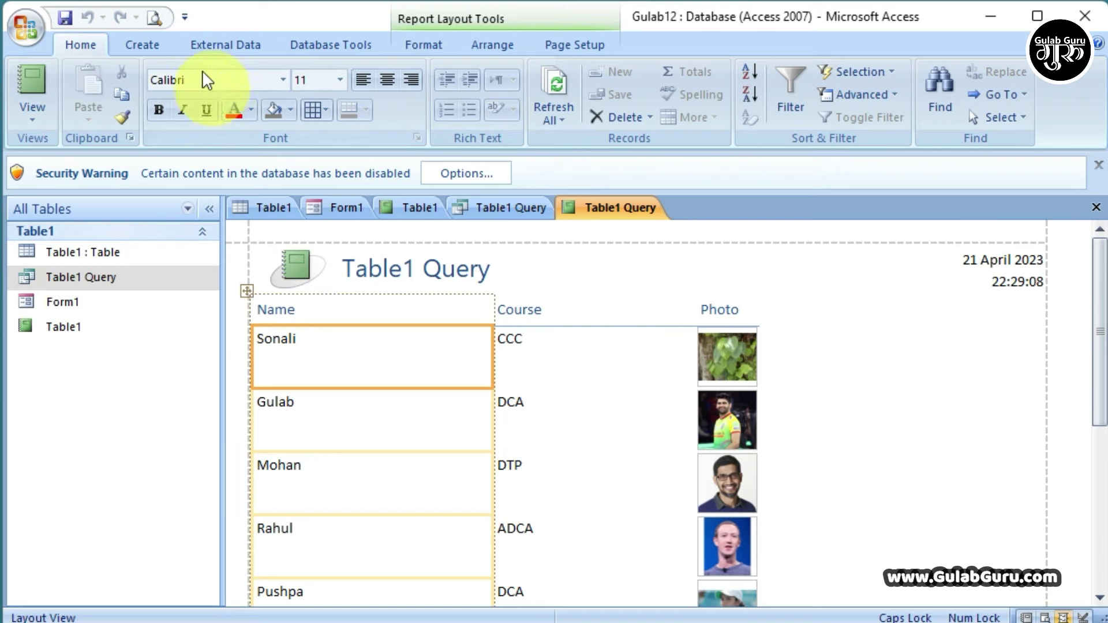
{"action": "left_click", "coordinate": [143, 46]}
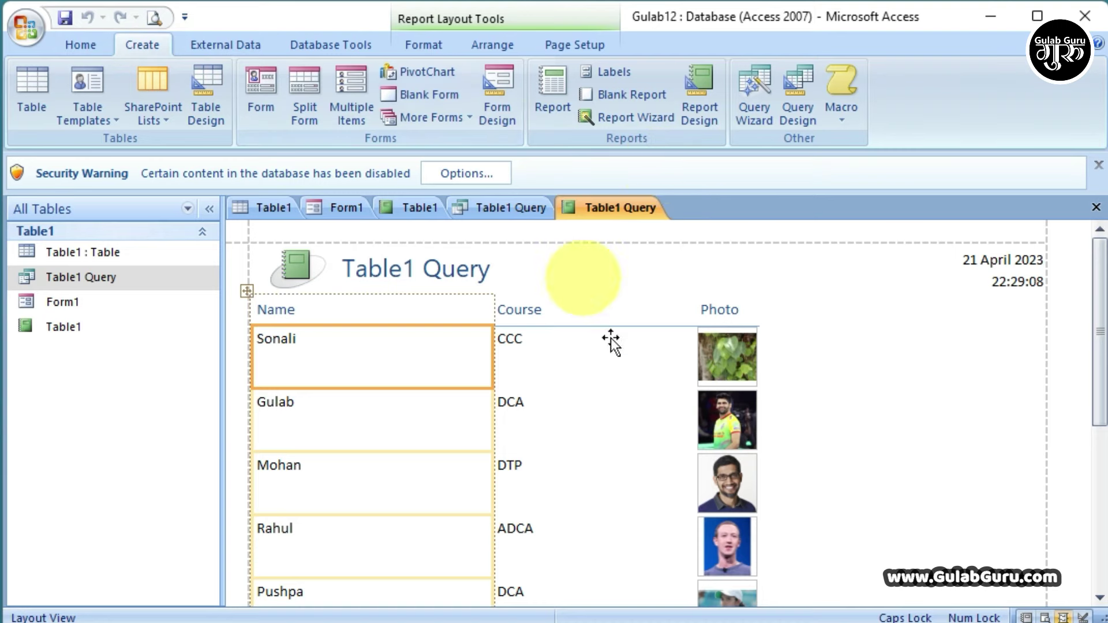
{"action": "left_click", "coordinate": [508, 209]}
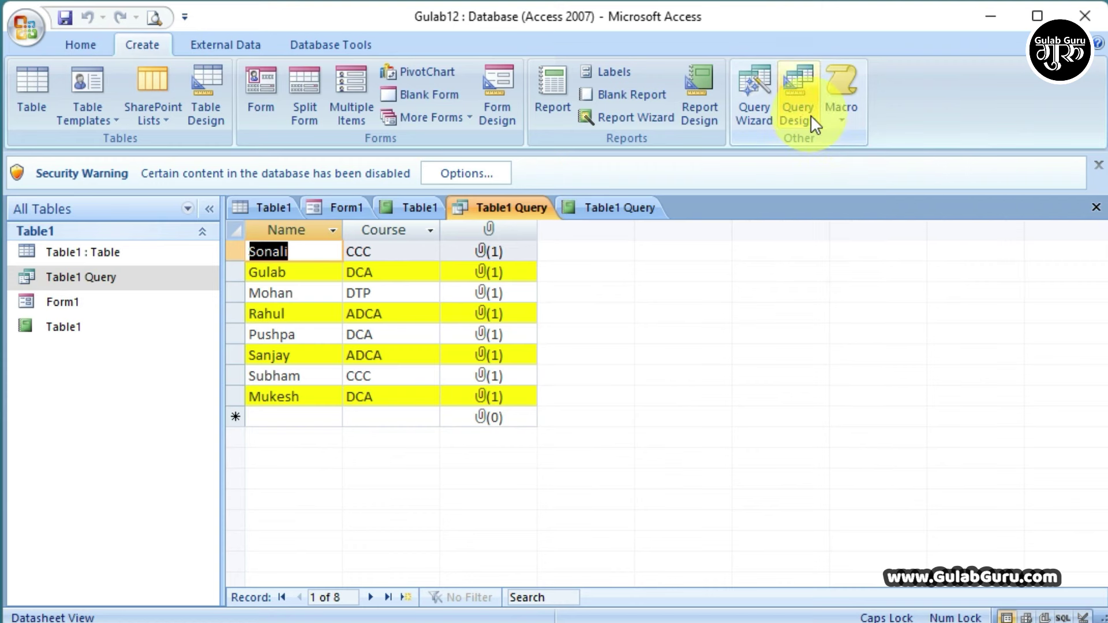
{"action": "left_click", "coordinate": [759, 115]}
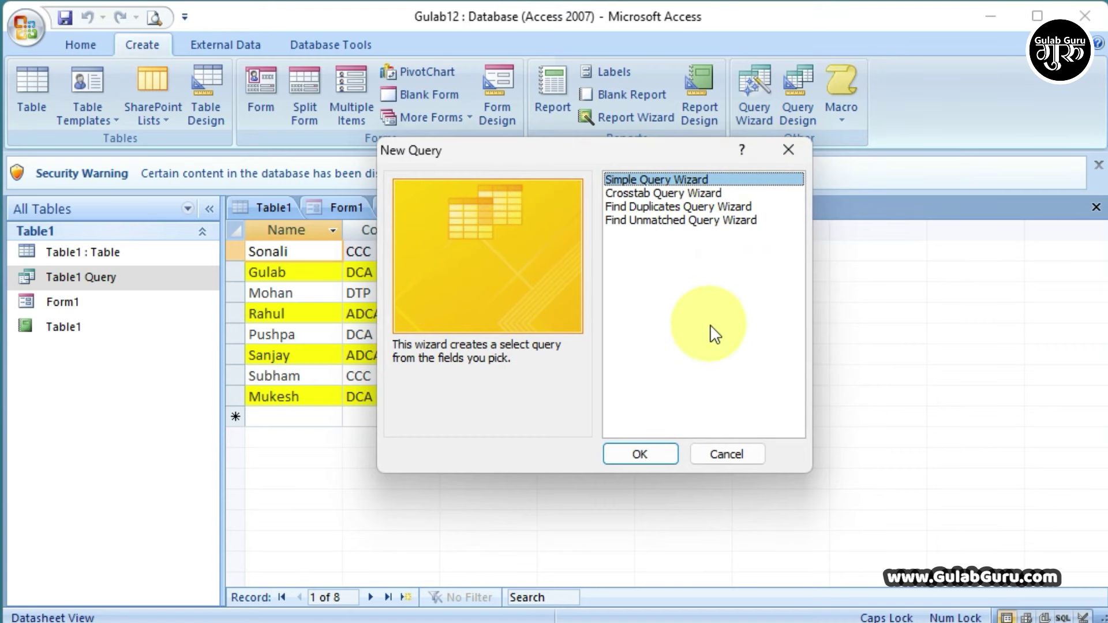
{"action": "left_click", "coordinate": [786, 153]}
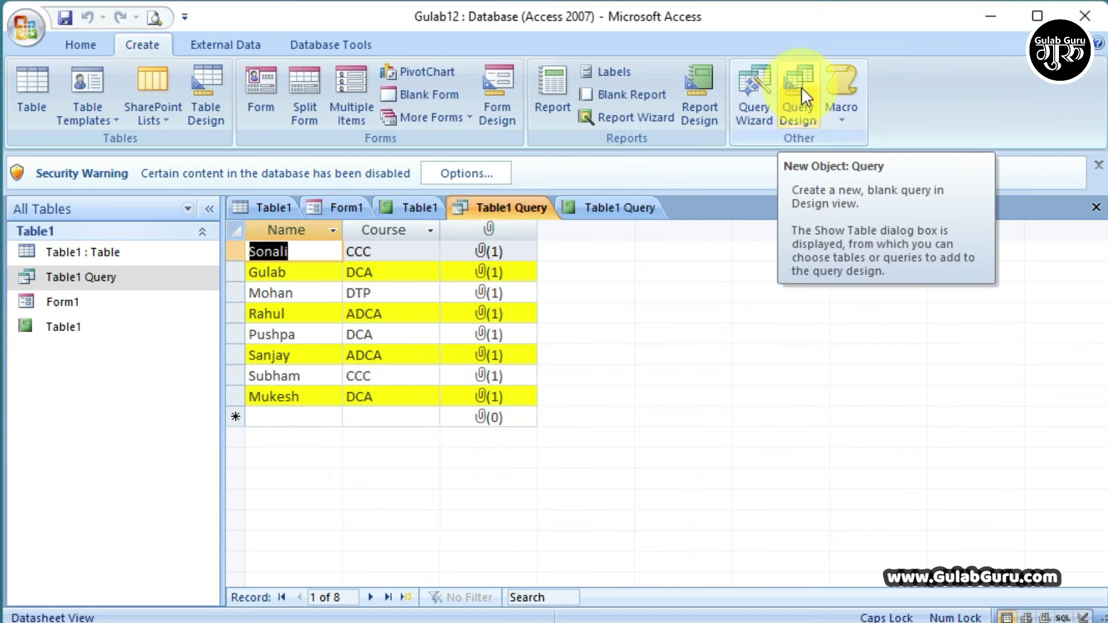
Create a blank query in Design View and add Table1 as its source
{"action": "left_click", "coordinate": [800, 87]}
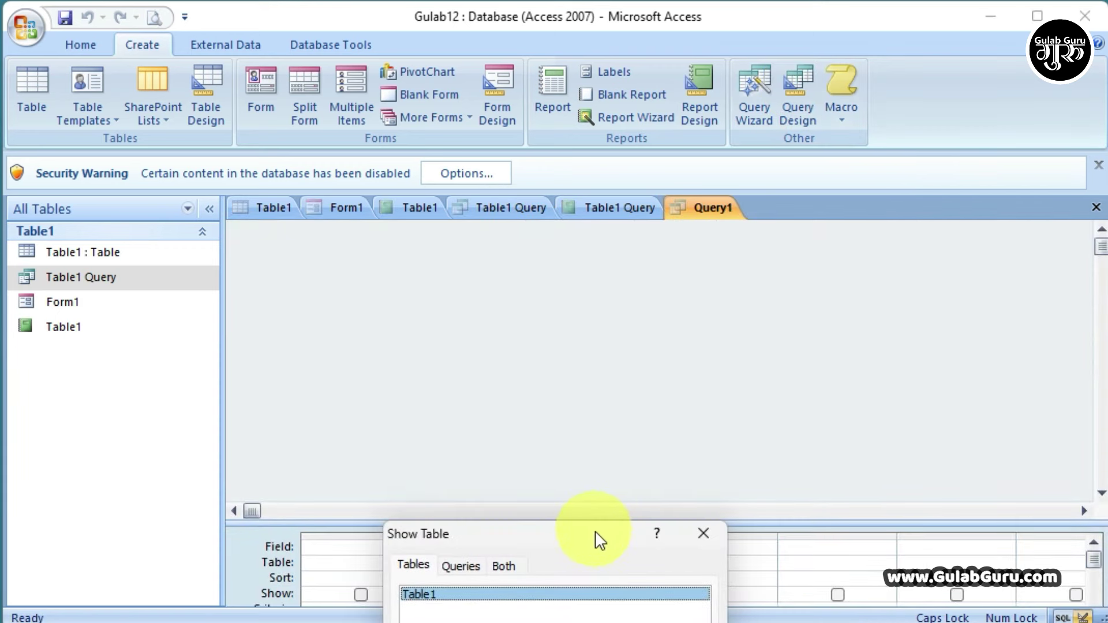
{"action": "left_click_drag", "start_coordinate": [600, 535], "coordinate": [716, 280]}
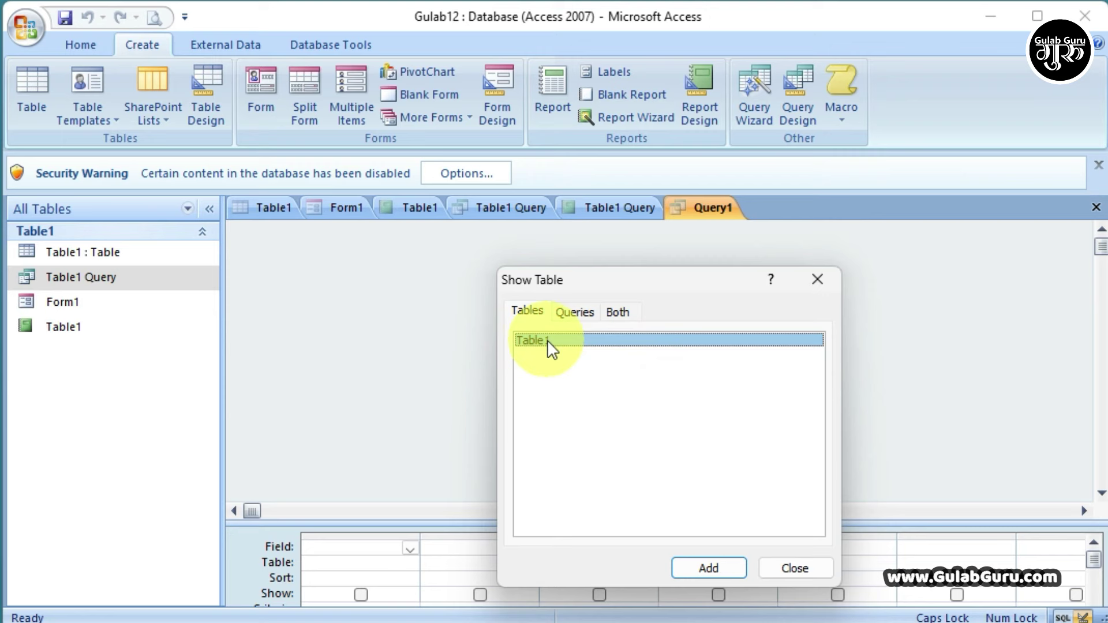
{"action": "left_click", "coordinate": [707, 567]}
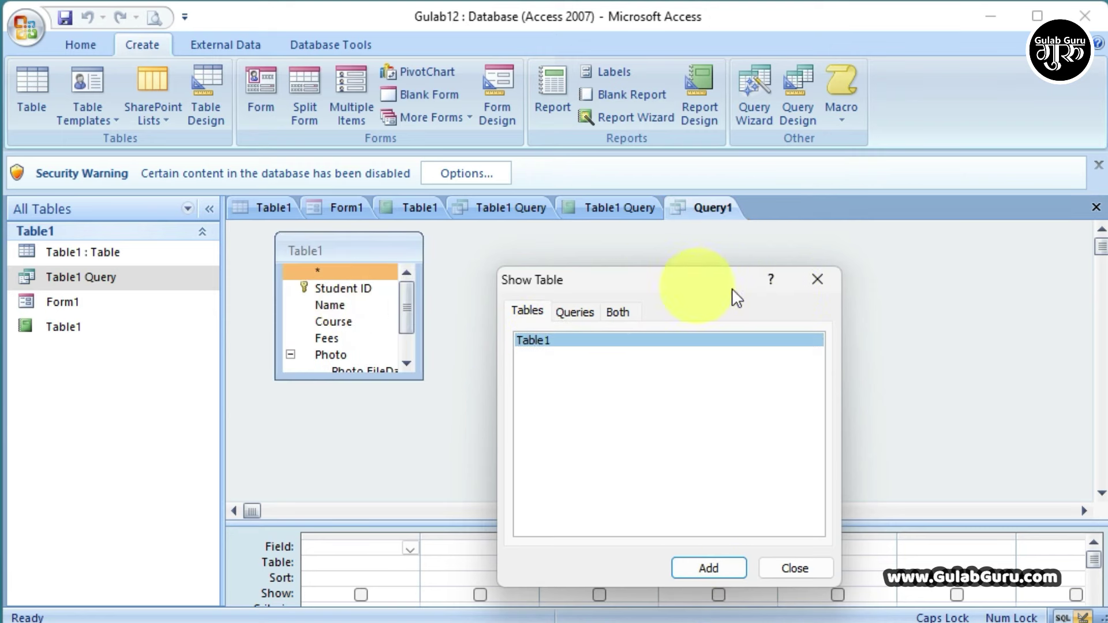
{"action": "left_click", "coordinate": [817, 282]}
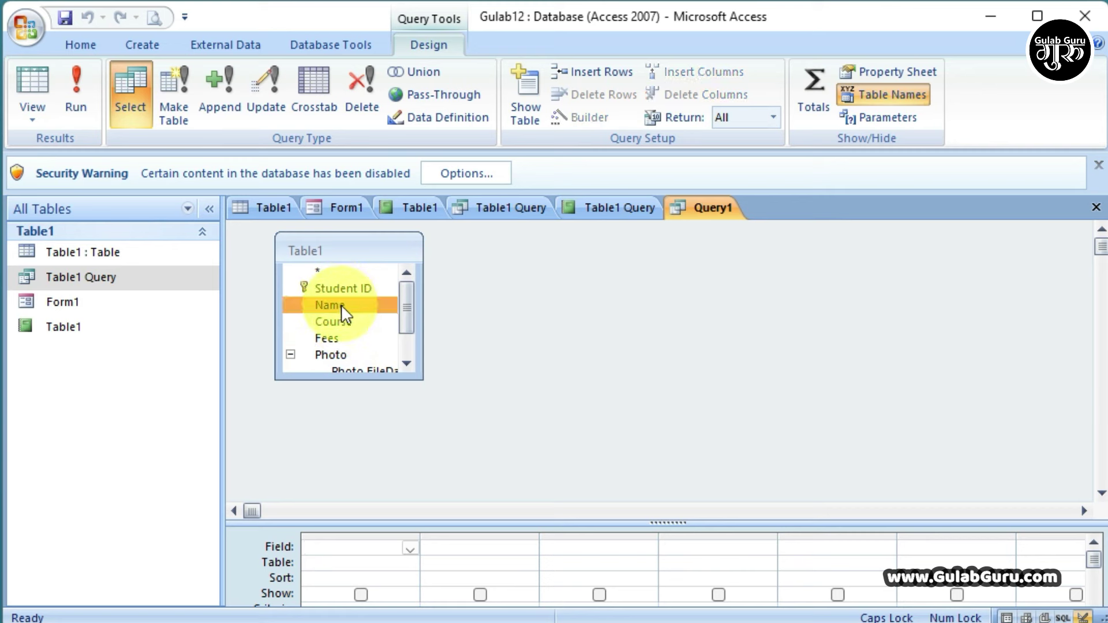
Add the Name, Course, Fees and Photo fields from Table1 to the new query and show it in Datasheet View
{"action": "left_click_drag", "start_coordinate": [341, 305], "coordinate": [346, 554]}
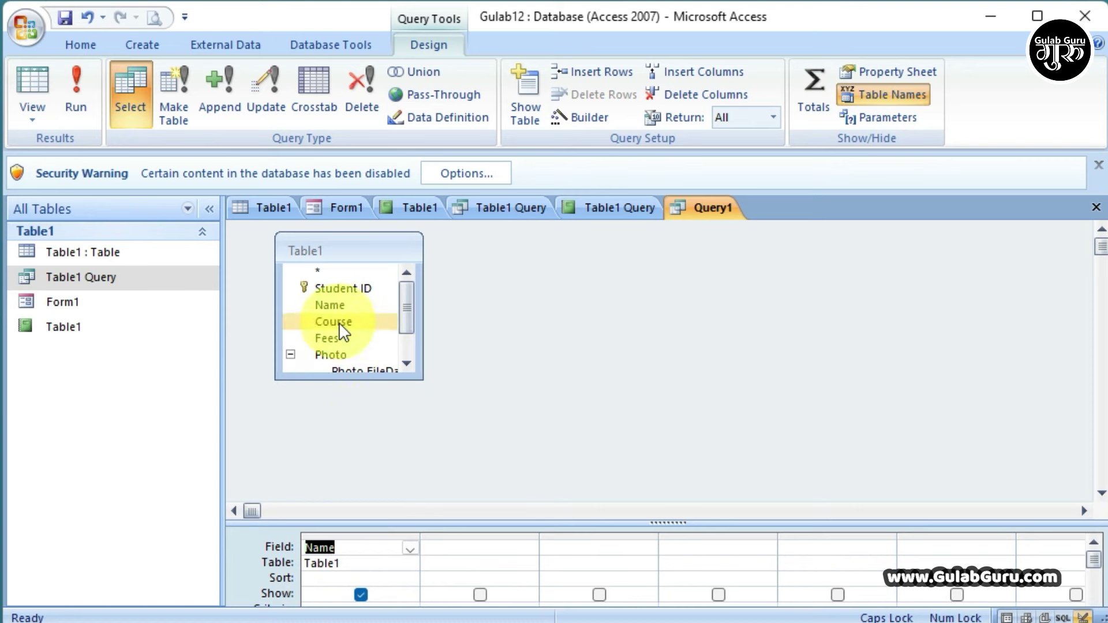
{"action": "left_click_drag", "start_coordinate": [338, 322], "coordinate": [461, 551]}
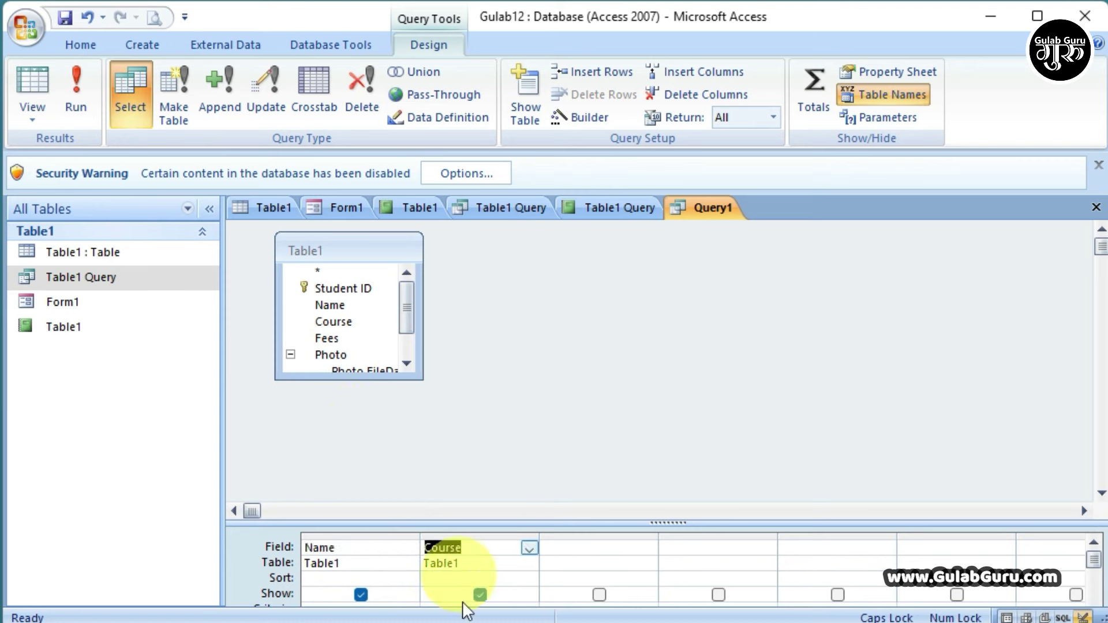
{"action": "double_click", "coordinate": [334, 338]}
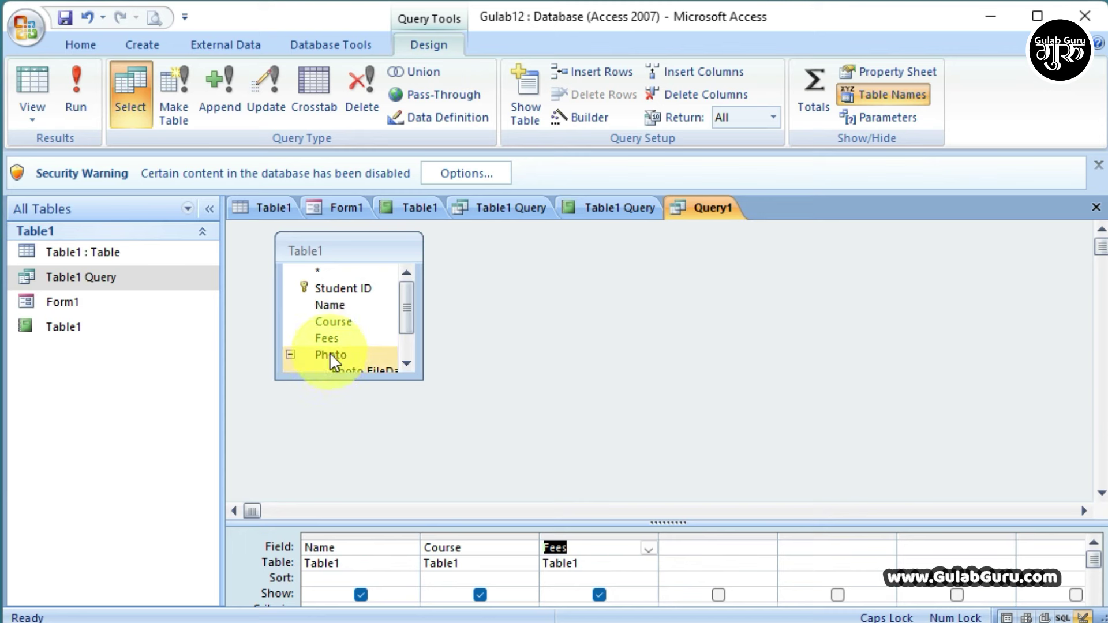
{"action": "double_click", "coordinate": [330, 354]}
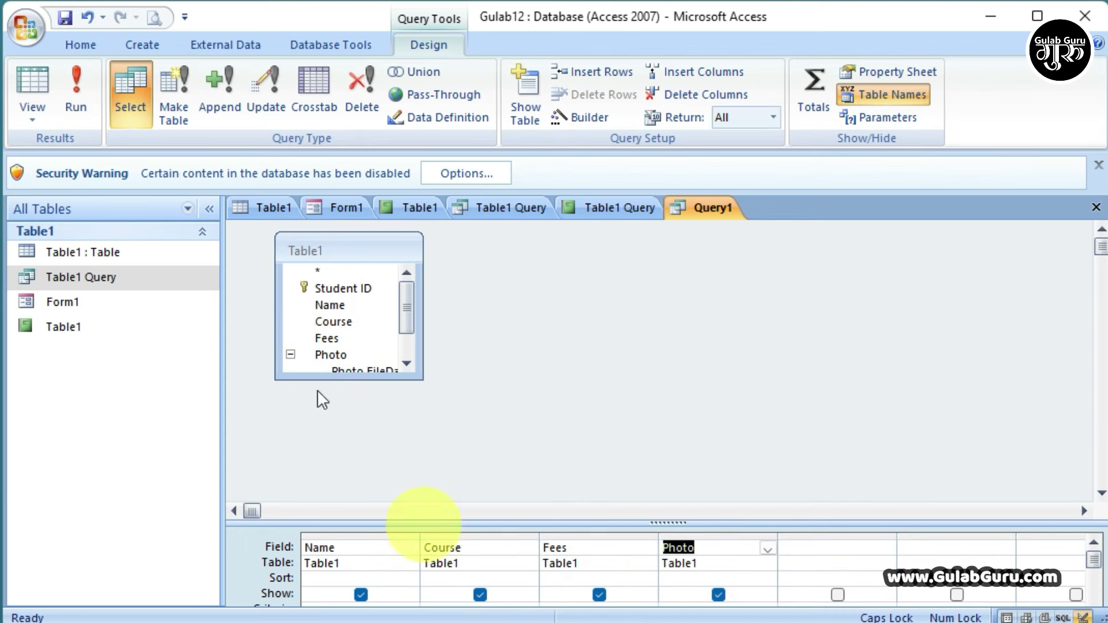
{"action": "left_click", "coordinate": [33, 119]}
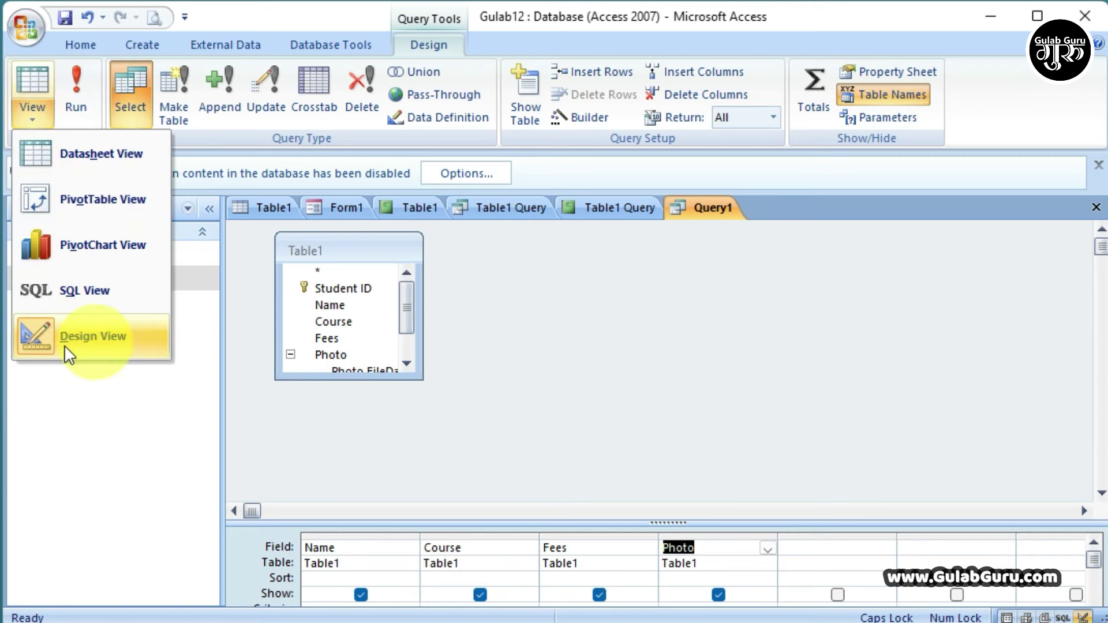
{"action": "left_click", "coordinate": [96, 157]}
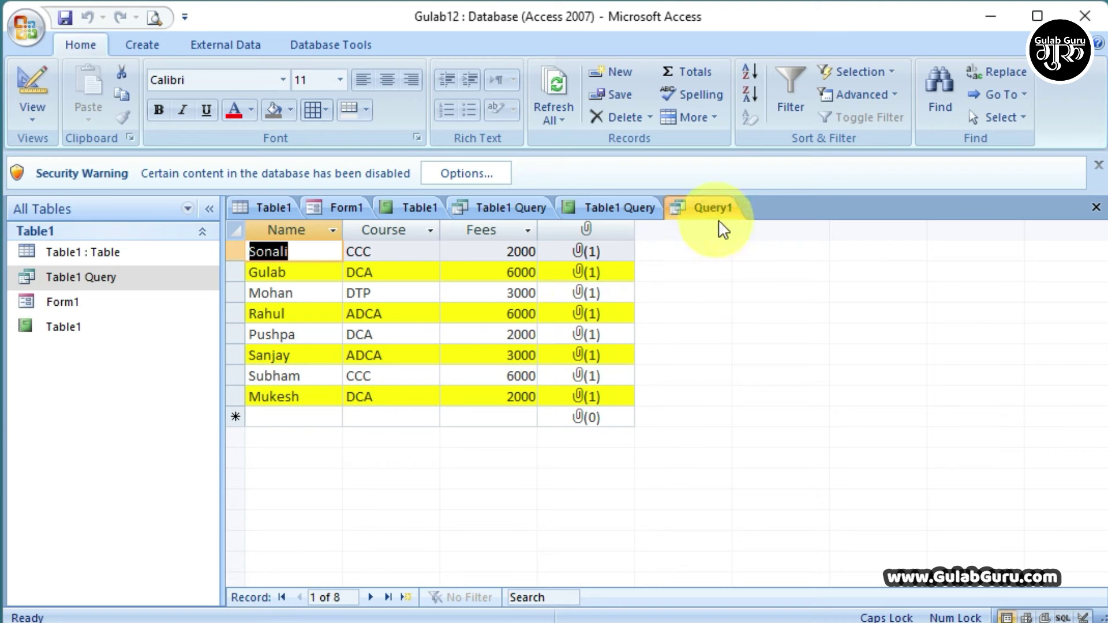
Close Query1 without saving its design
{"action": "left_click", "coordinate": [162, 46]}
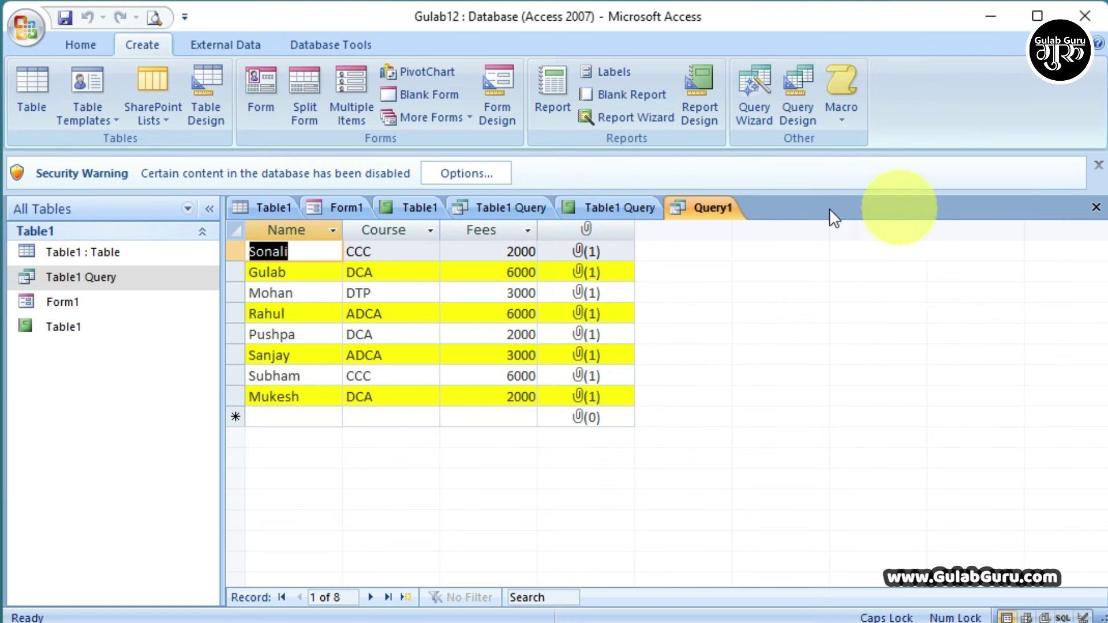
{"action": "left_click", "coordinate": [1096, 208]}
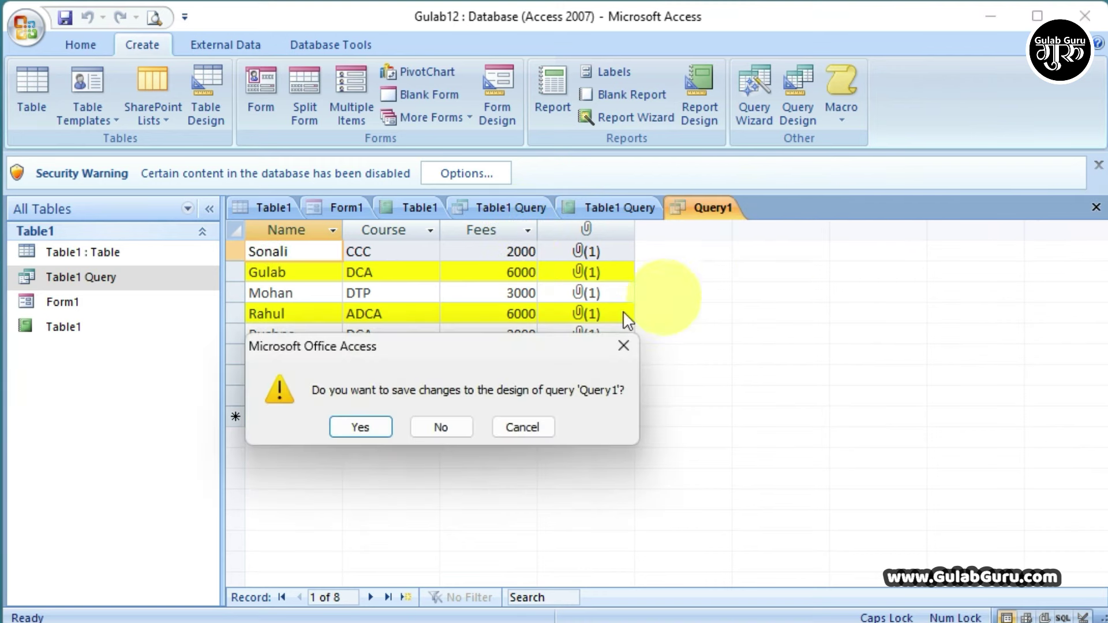
{"action": "left_click", "coordinate": [439, 430]}
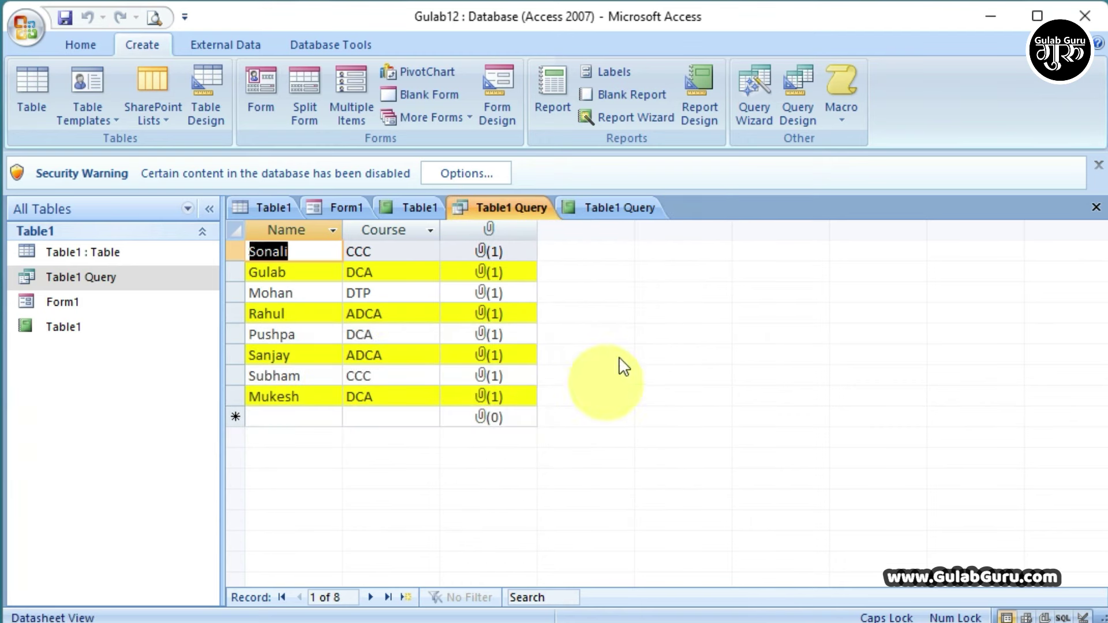
Close the Table1 Query report without saving it
{"action": "left_click", "coordinate": [619, 206]}
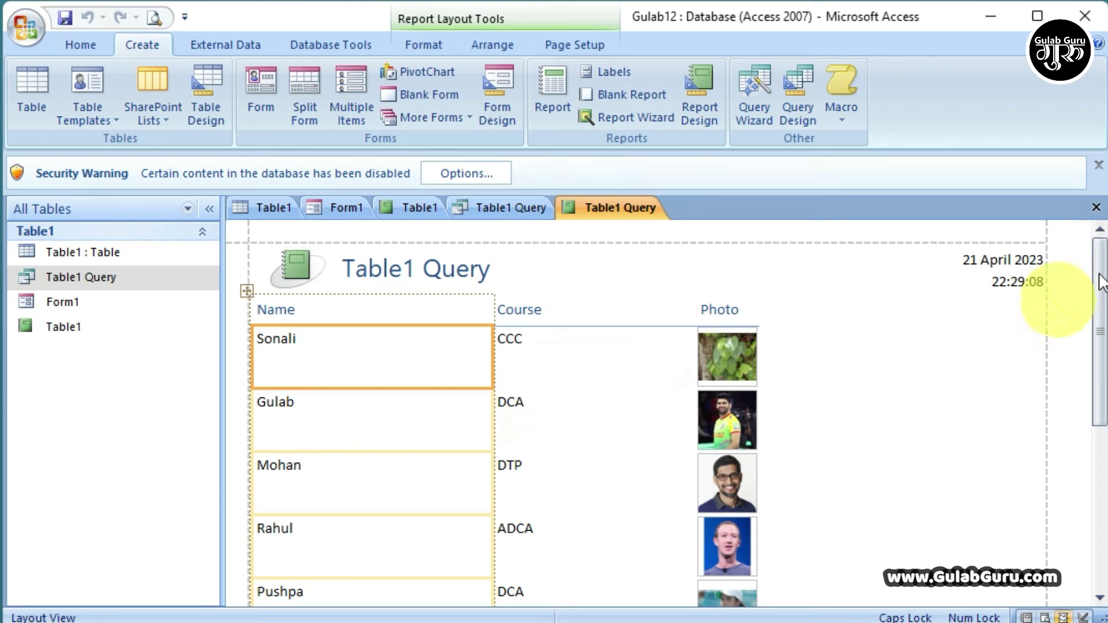
{"action": "left_click", "coordinate": [1096, 207]}
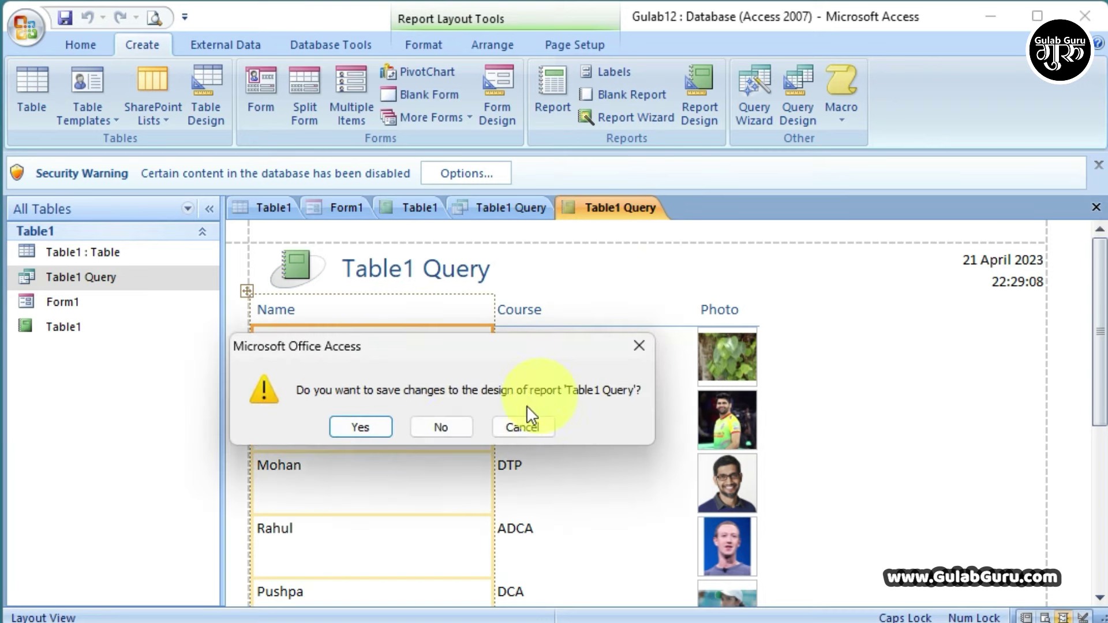
{"action": "left_click", "coordinate": [440, 430]}
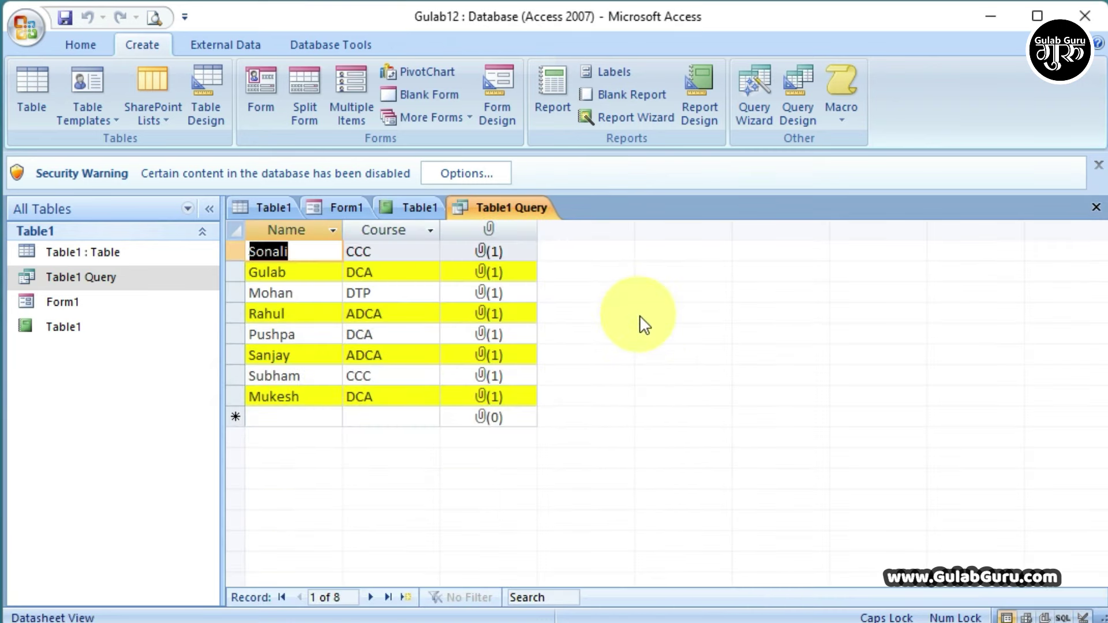